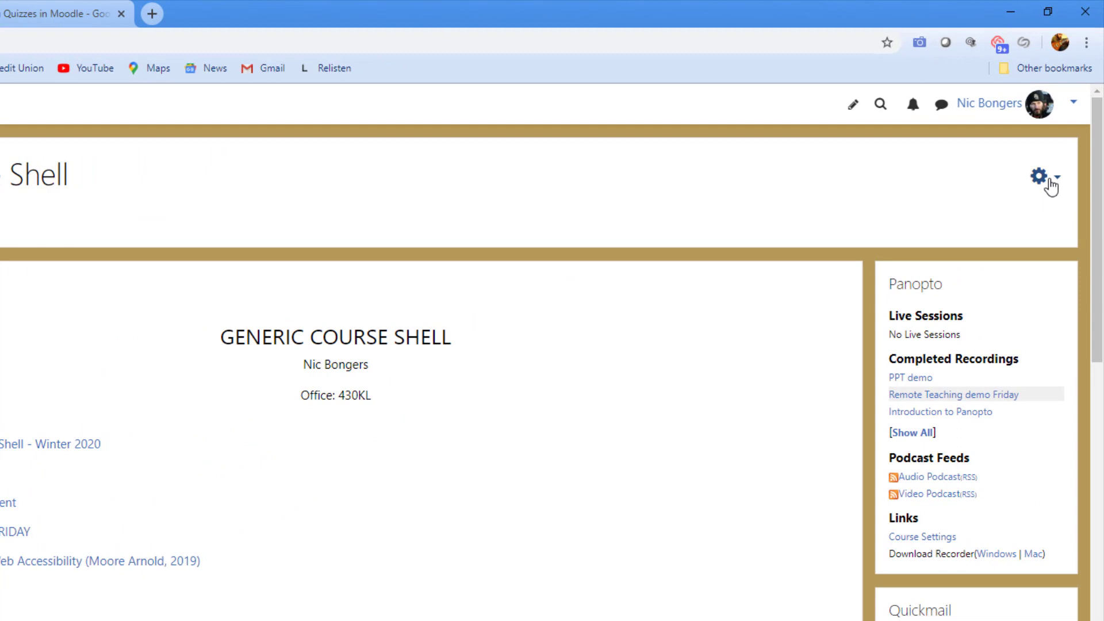
Go from course administration to the Generic Course Shell question bank Categories page
click(1048, 179)
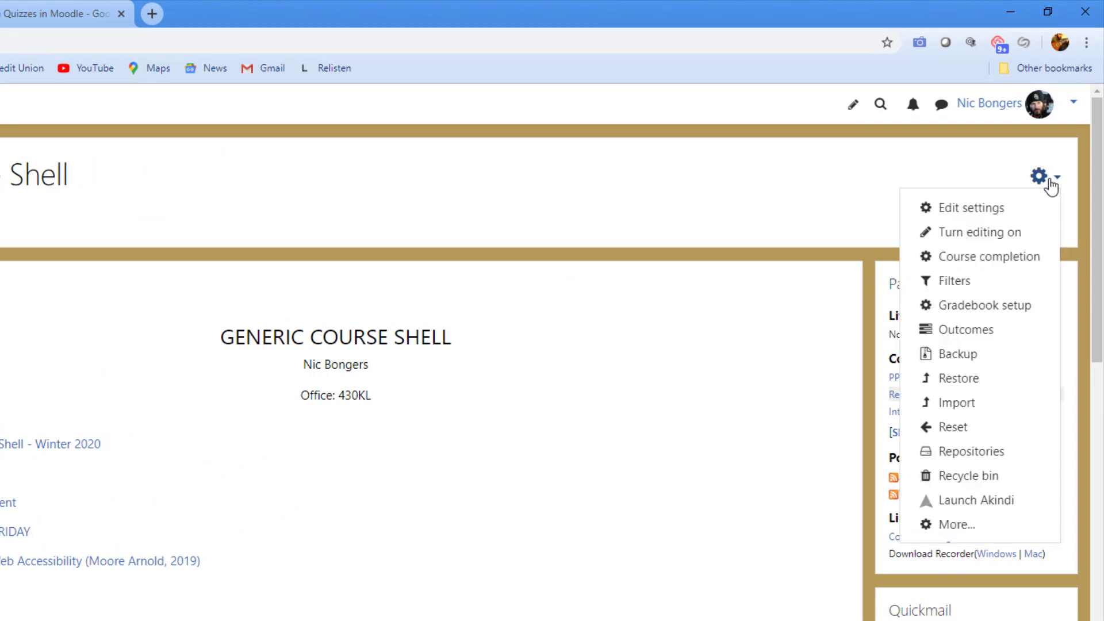
click(1008, 526)
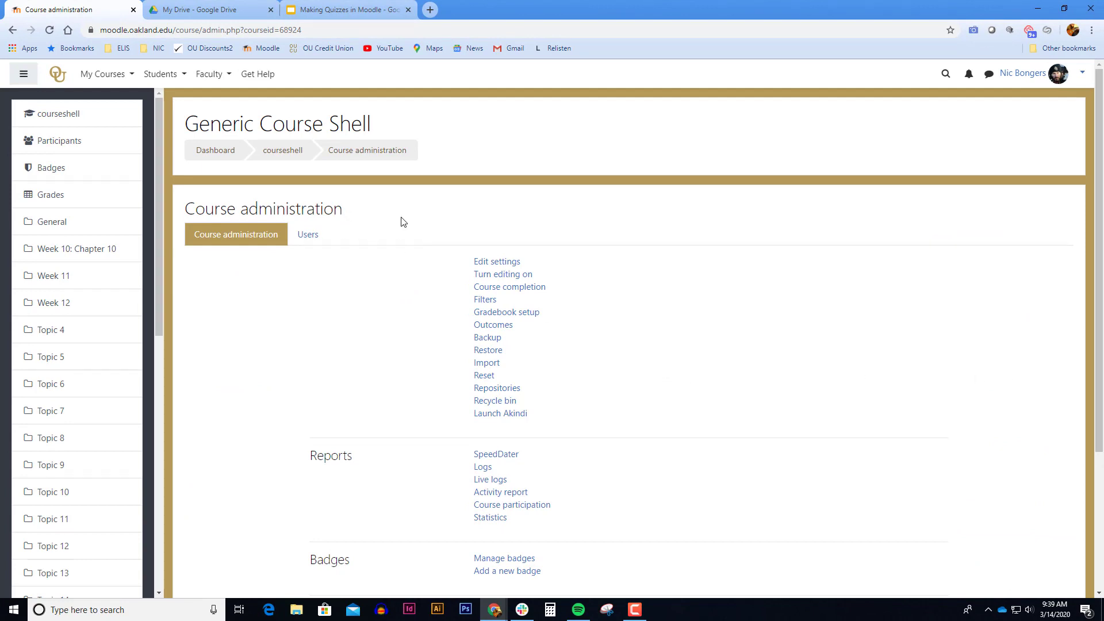
scroll(620, 265, down, 2)
scroll(620, 265, down, 1)
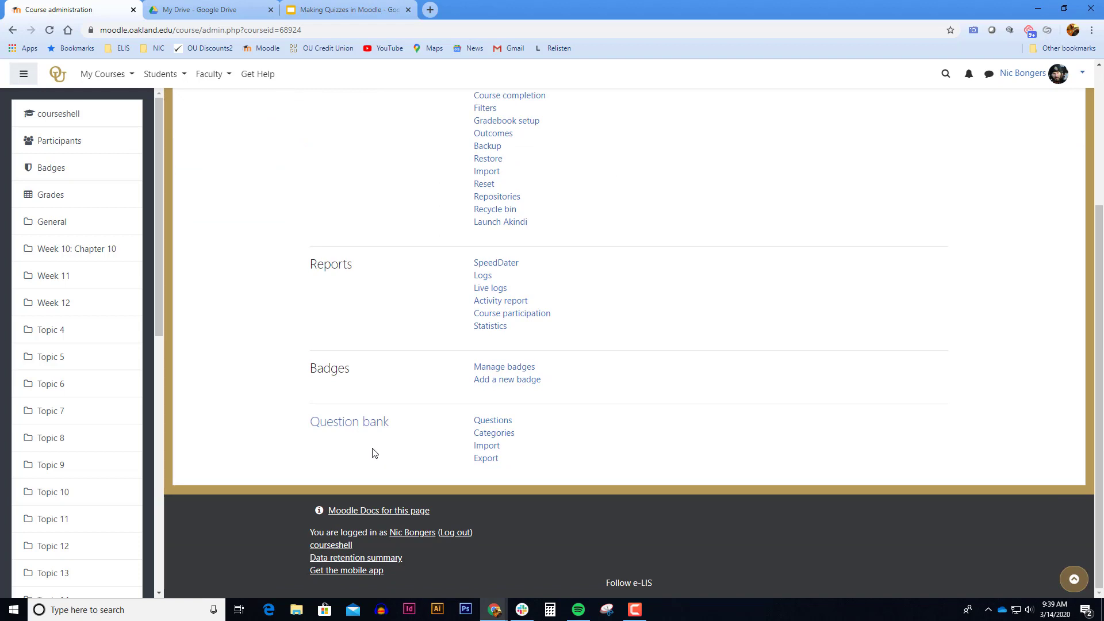
click(510, 438)
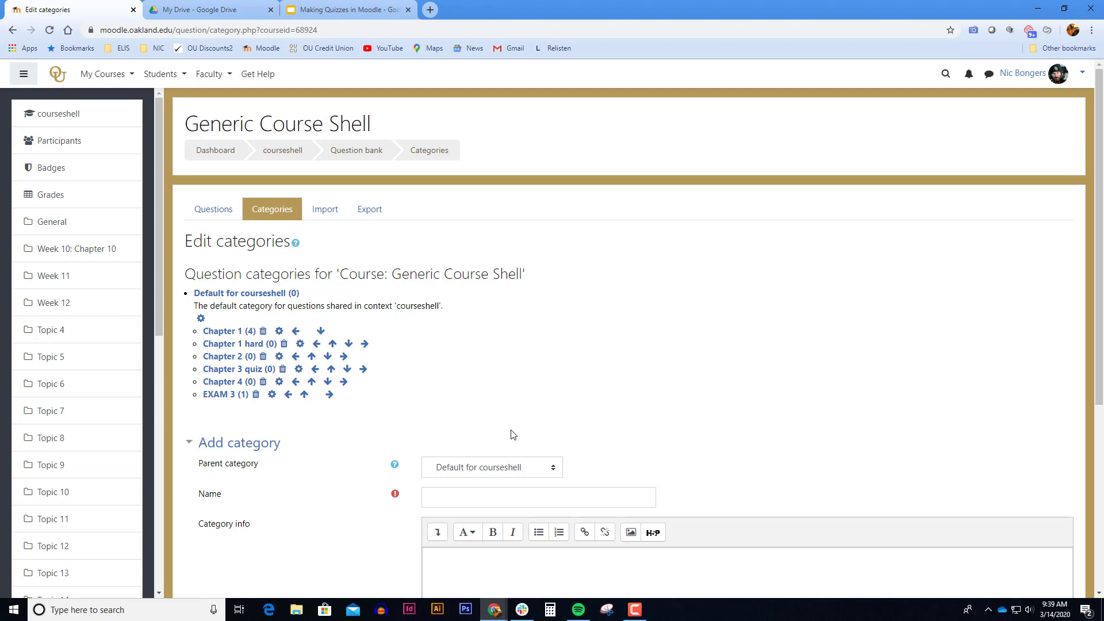
Add a question bank category named 'Chapter 11'
scroll(513, 435, down, 1)
click(477, 441)
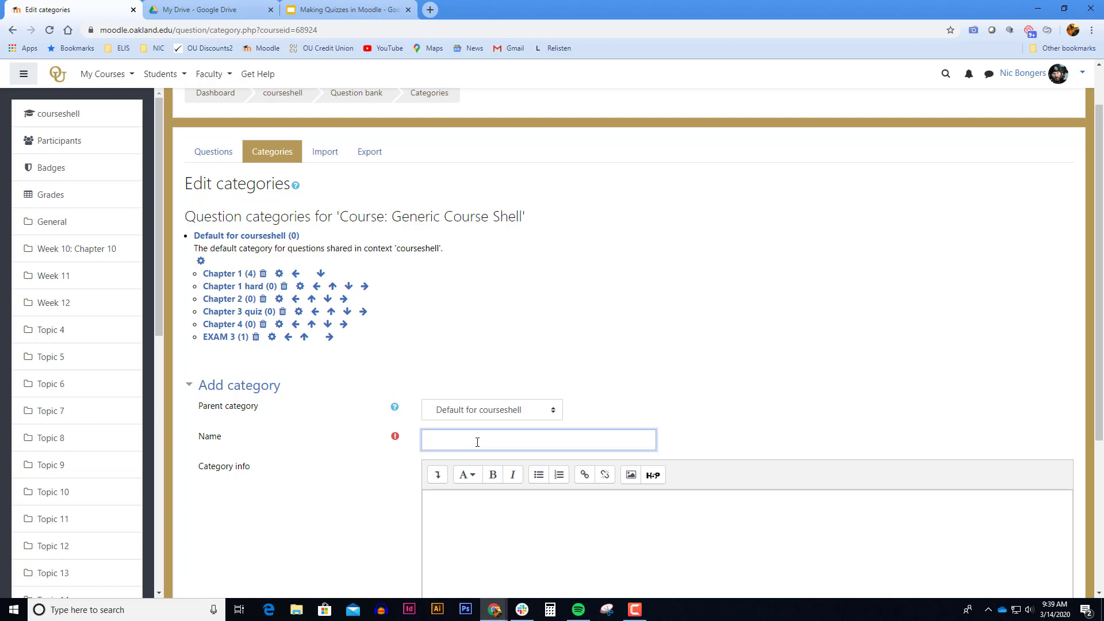
text(Chapter 11)
scroll(458, 436, down, 4)
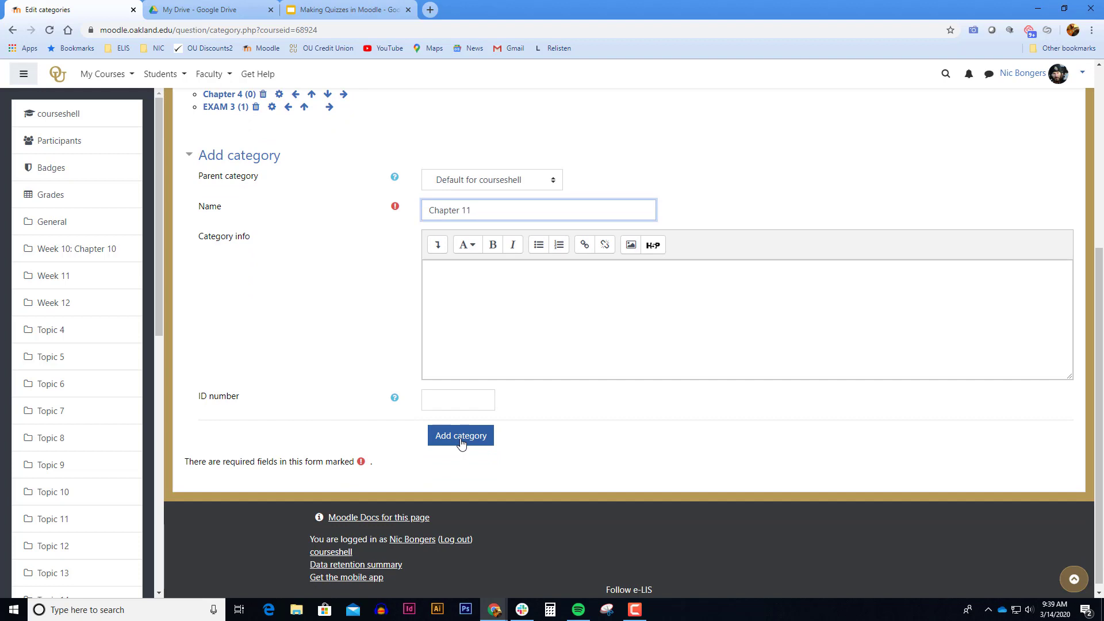
click(461, 440)
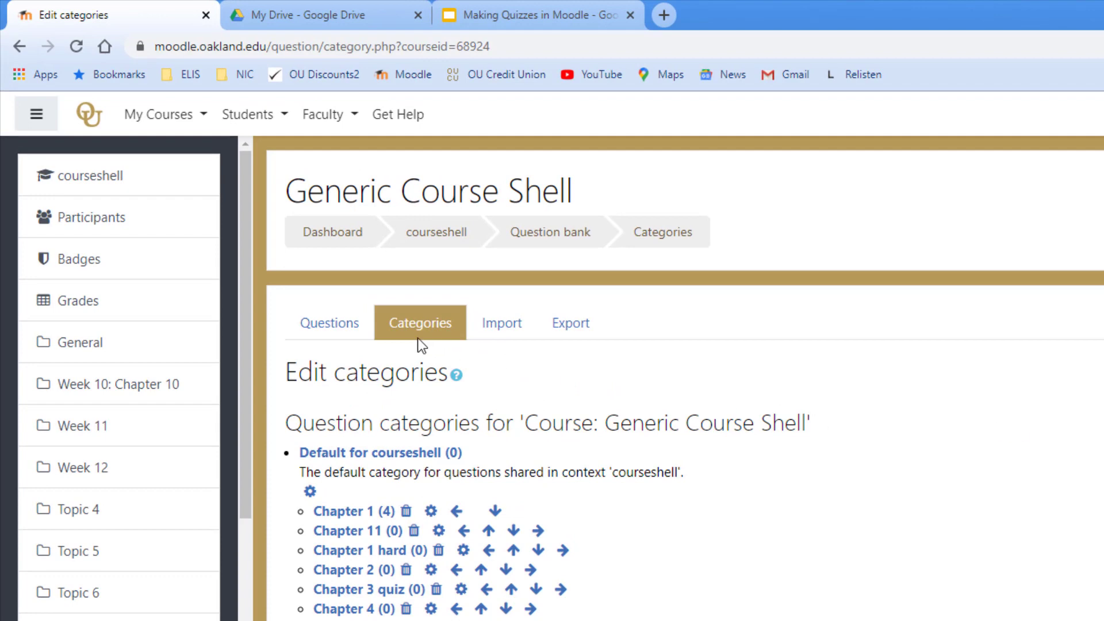
List the Chapter 11 category's questions and start creating a new question there
click(345, 330)
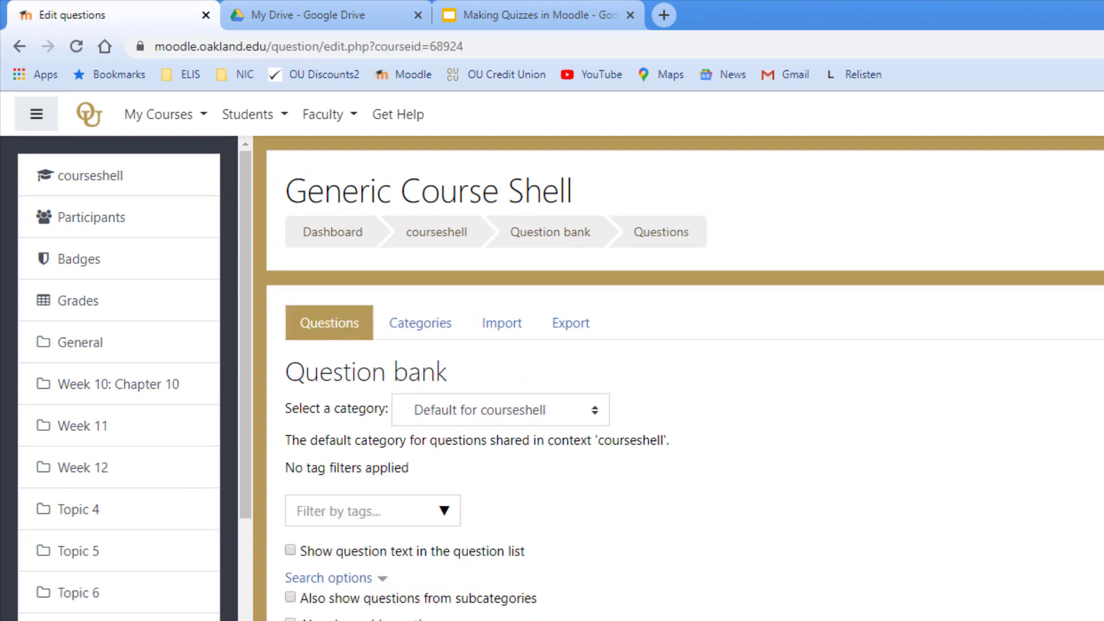
click(597, 410)
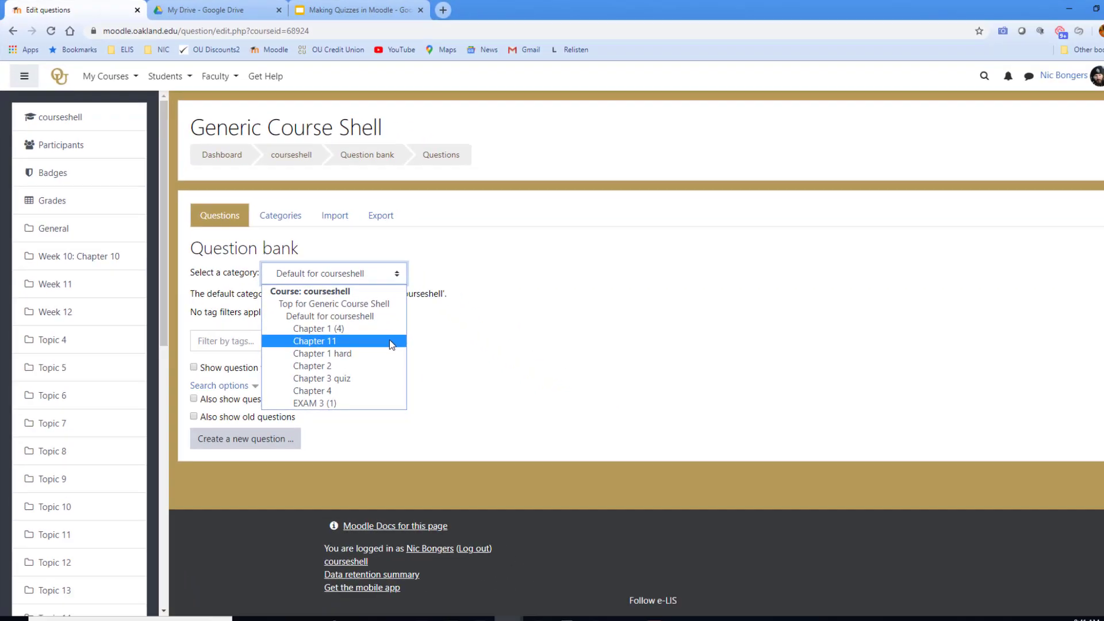
click(541, 472)
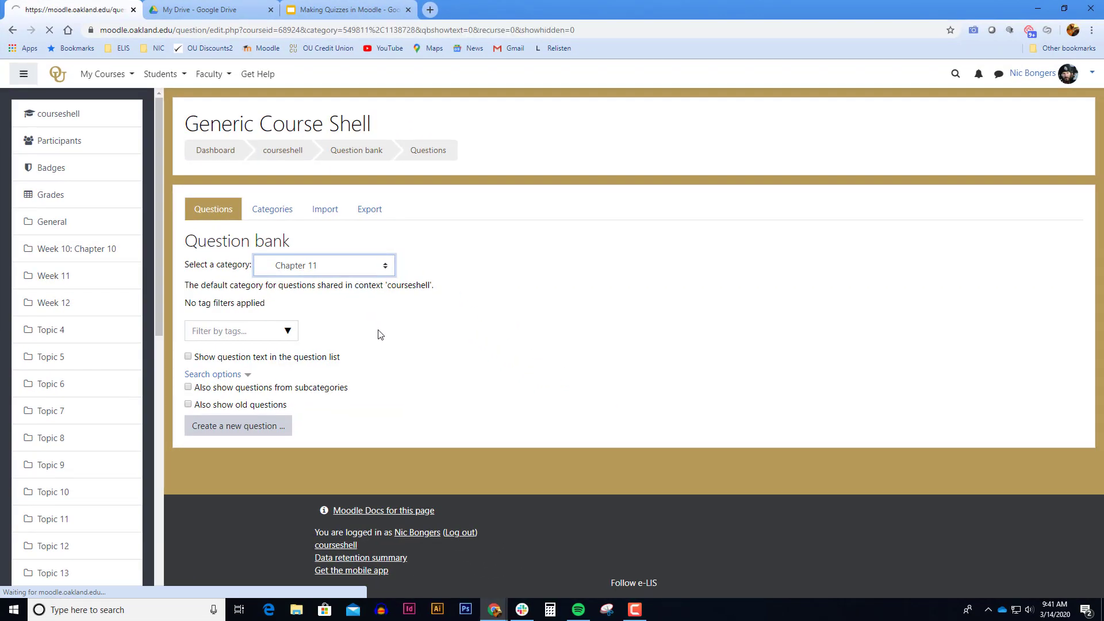
click(259, 417)
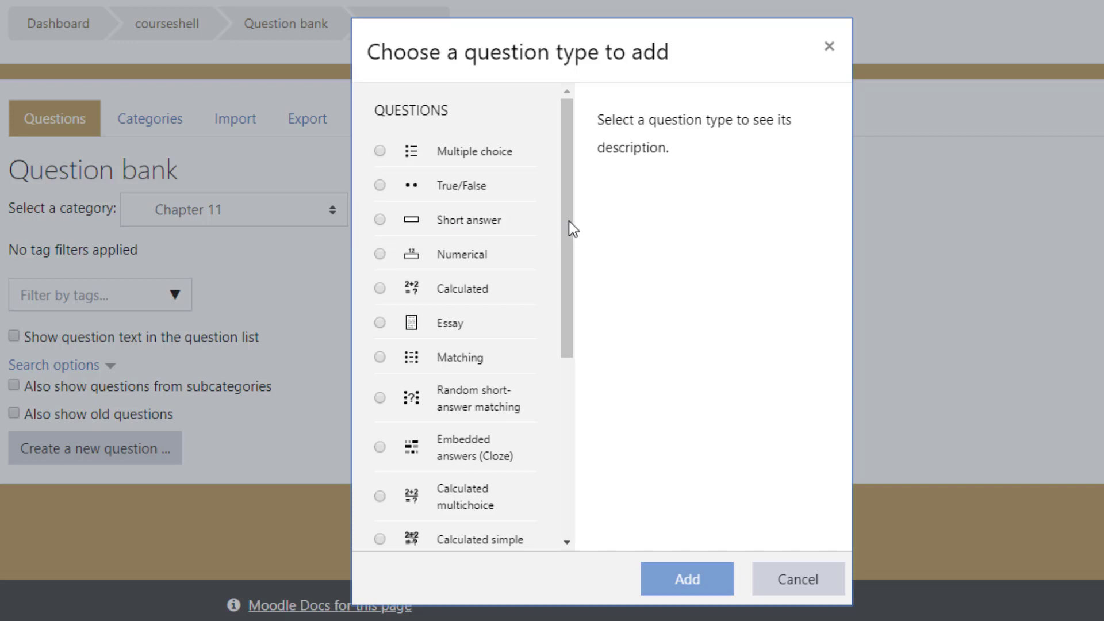
Compare the Multiple choice and Essay descriptions, then pick Multiple choice
click(502, 155)
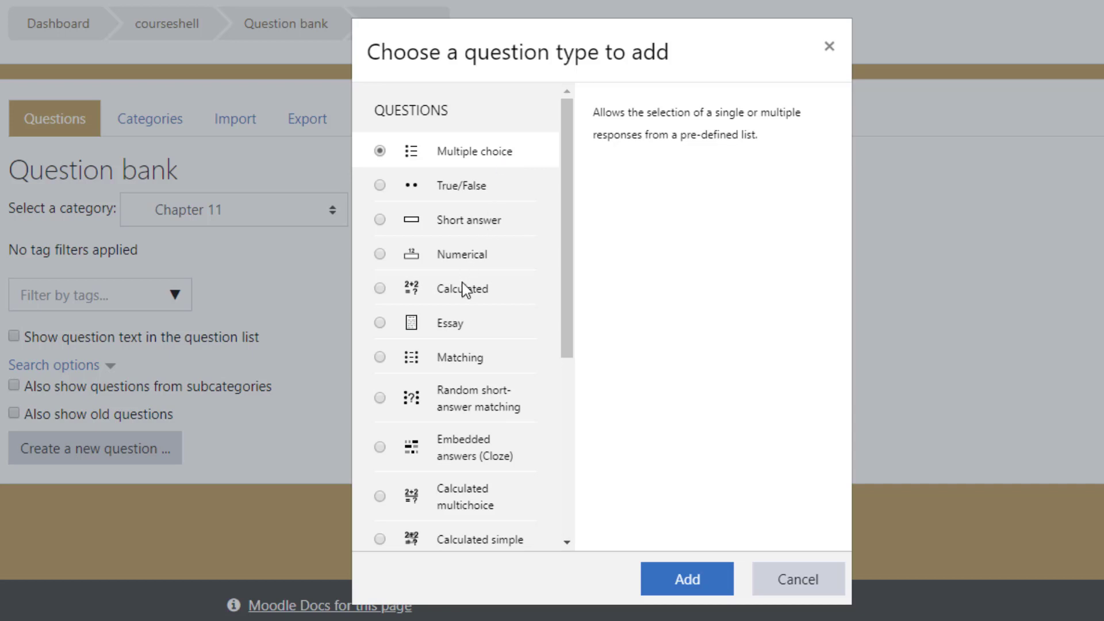
click(468, 324)
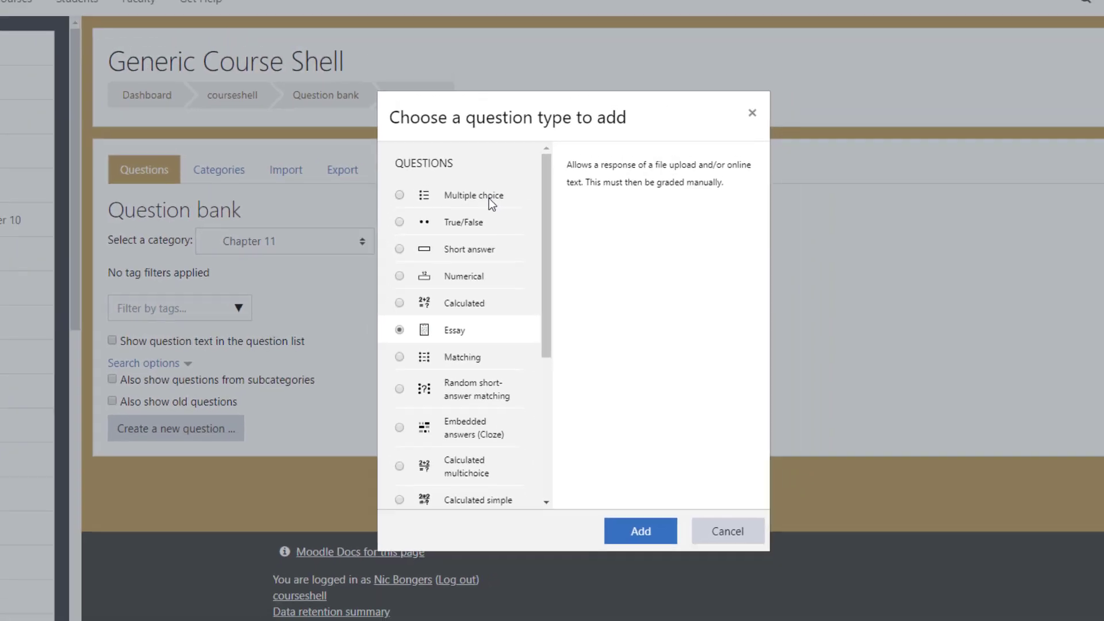
click(489, 198)
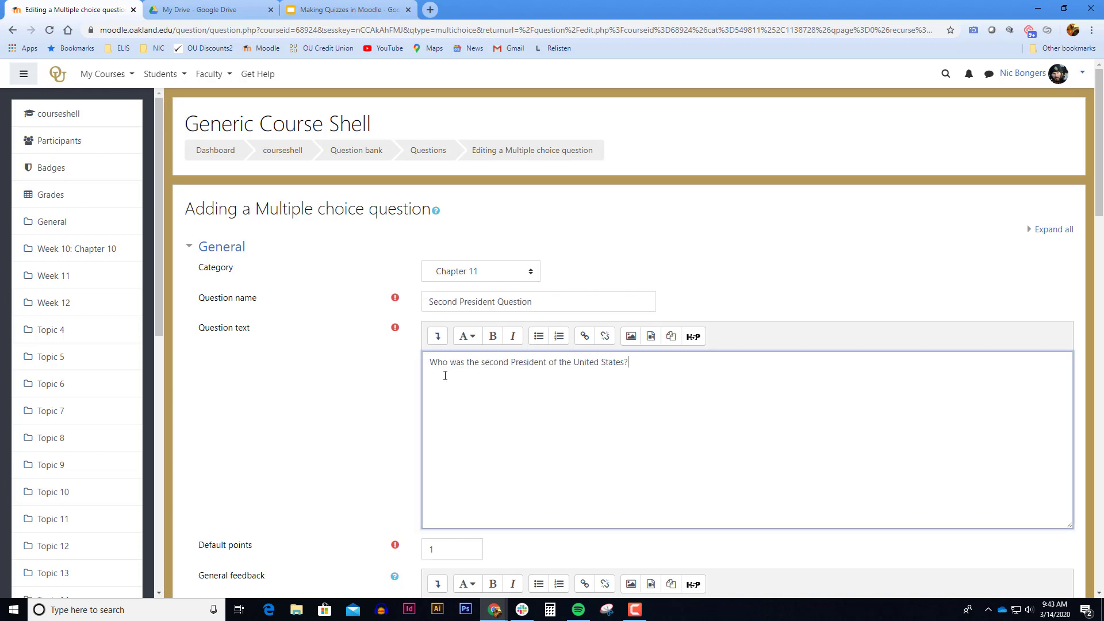
Check the question text 'Who was the second President of the United States?' and scroll to Answers
drag(433, 363, 650, 364)
click(651, 364)
scroll(651, 364, down, 3)
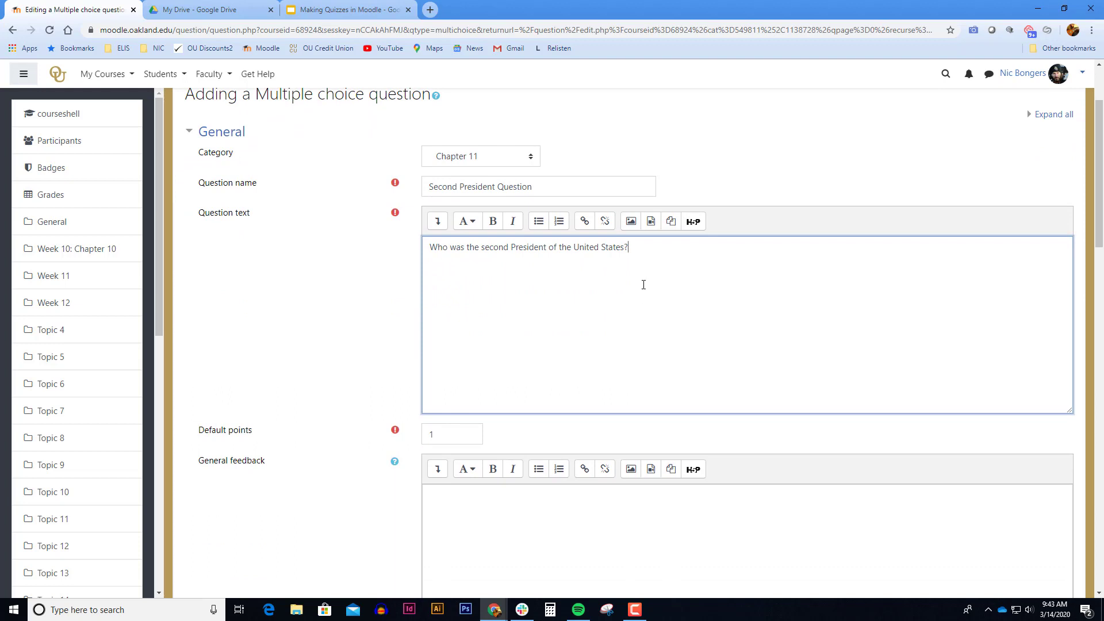
scroll(647, 244, down, 4)
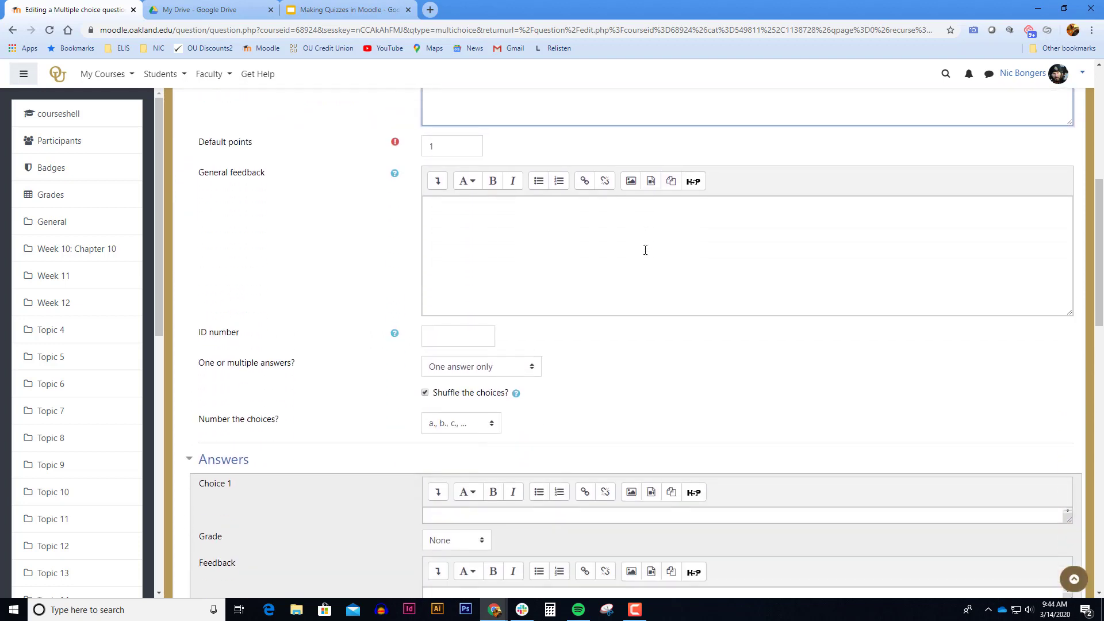
scroll(646, 250, down, 5)
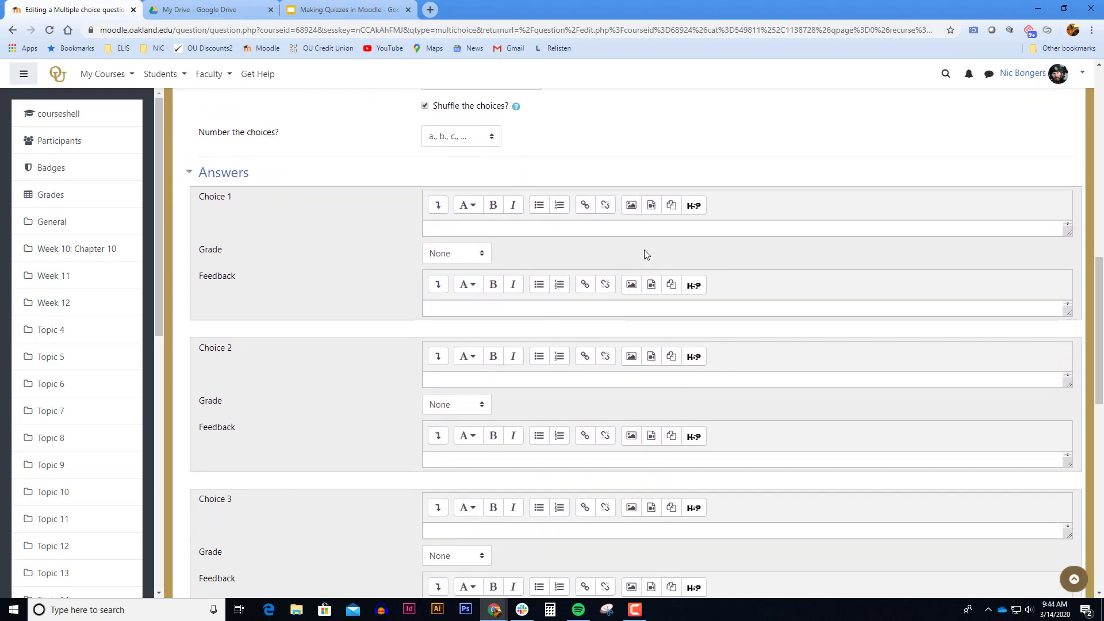
scroll(644, 253, up, 1)
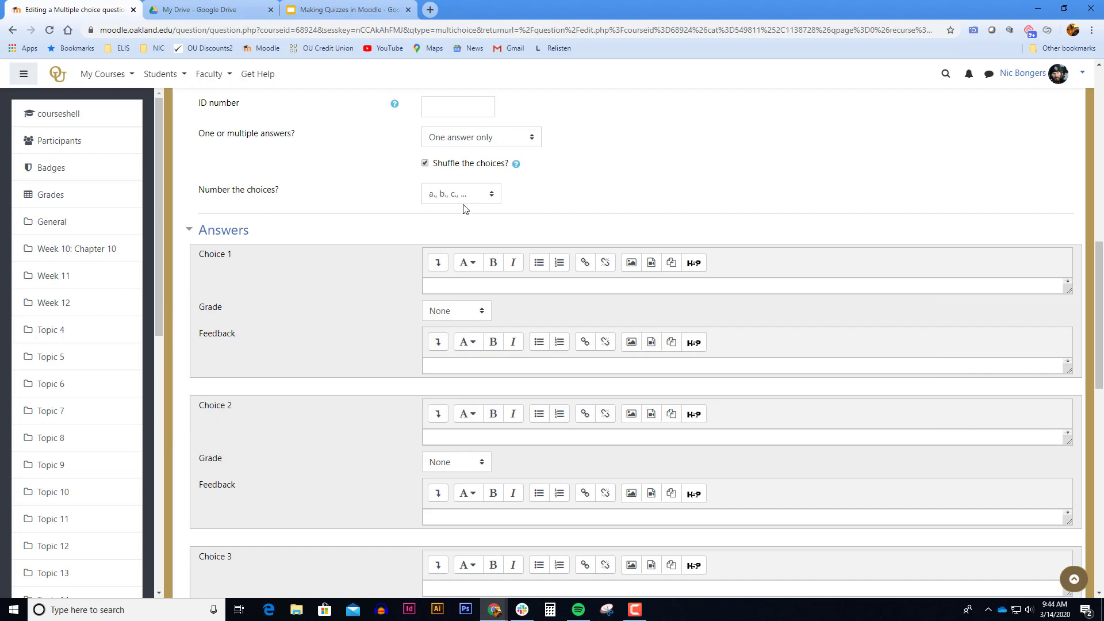
Enter answer choices Ben Franklin and John Adams, giving John Adams 100% credit
click(444, 286)
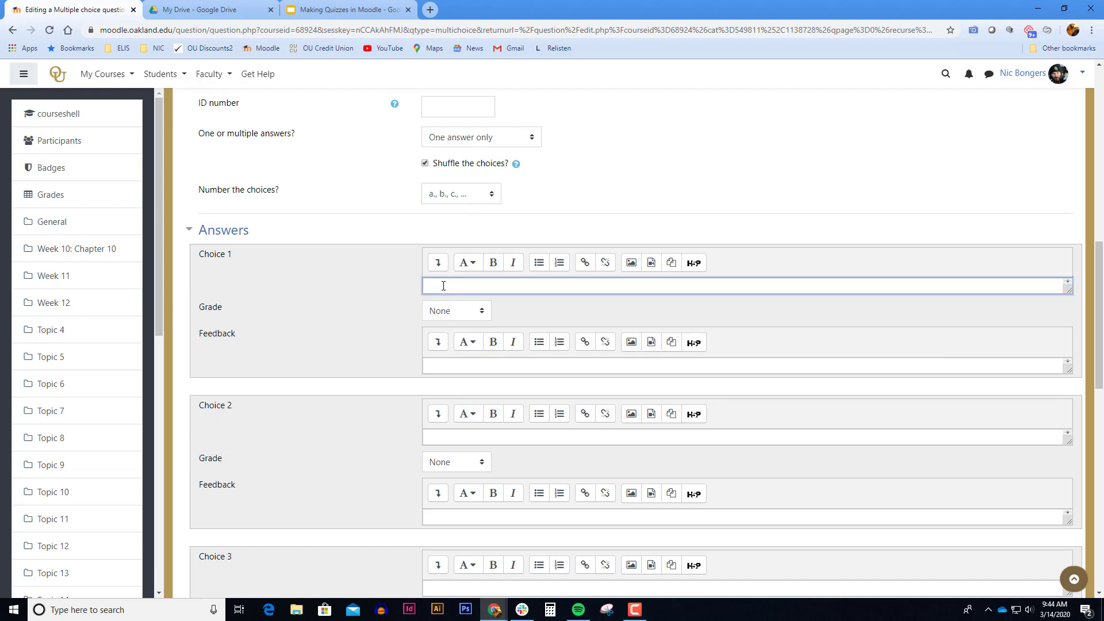
text(Ben Franklin)
scroll(467, 316, down, 1)
click(446, 376)
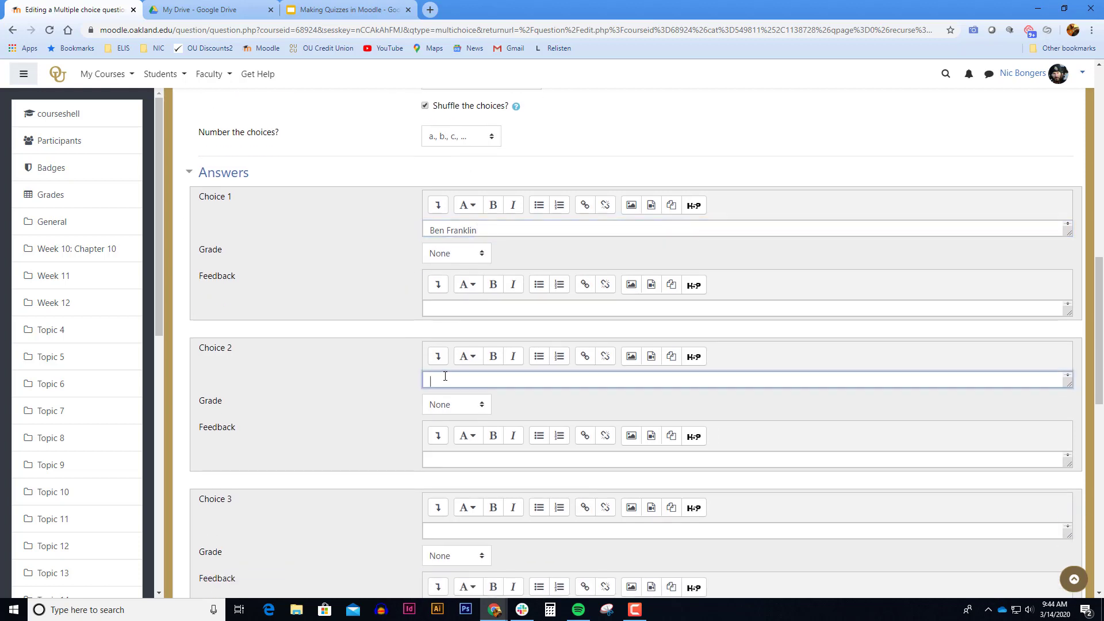
text(John Adams)
click(456, 405)
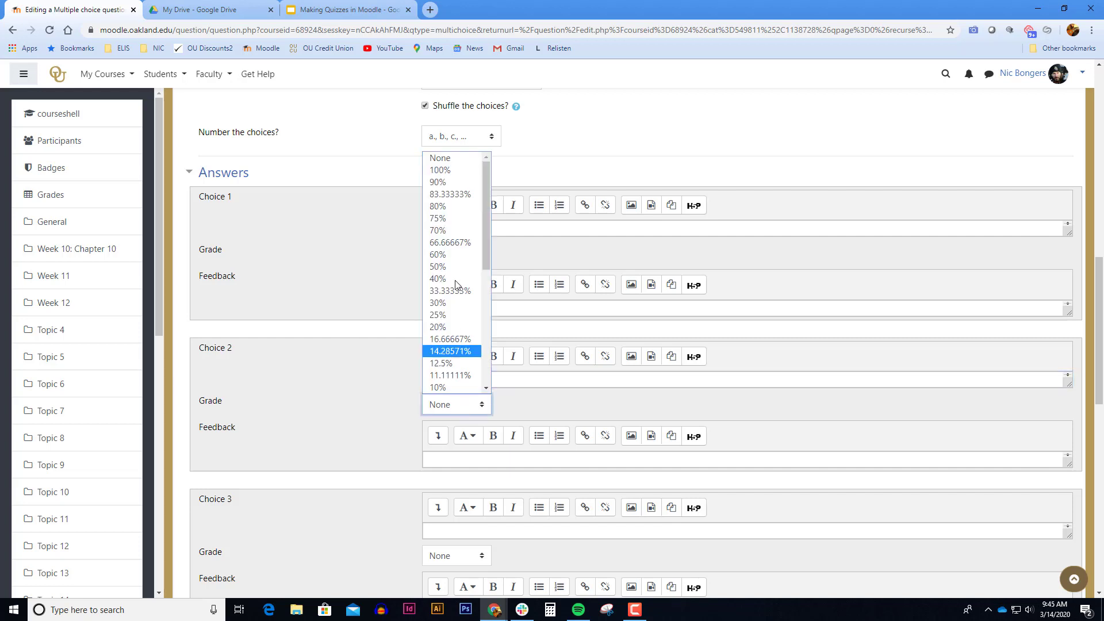
click(440, 167)
click(361, 374)
Add George Washington and 'None of these choices' as the third and fourth choices
scroll(361, 374, down, 2)
click(458, 416)
text(George Washington)
scroll(458, 420, down, 3)
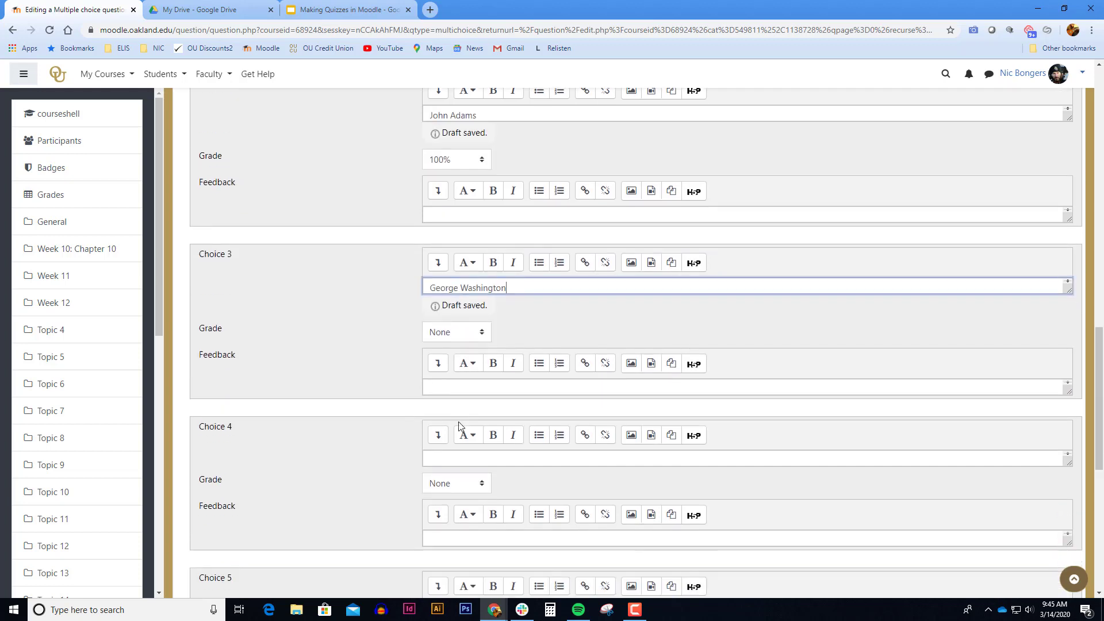
click(475, 461)
text(None of t)
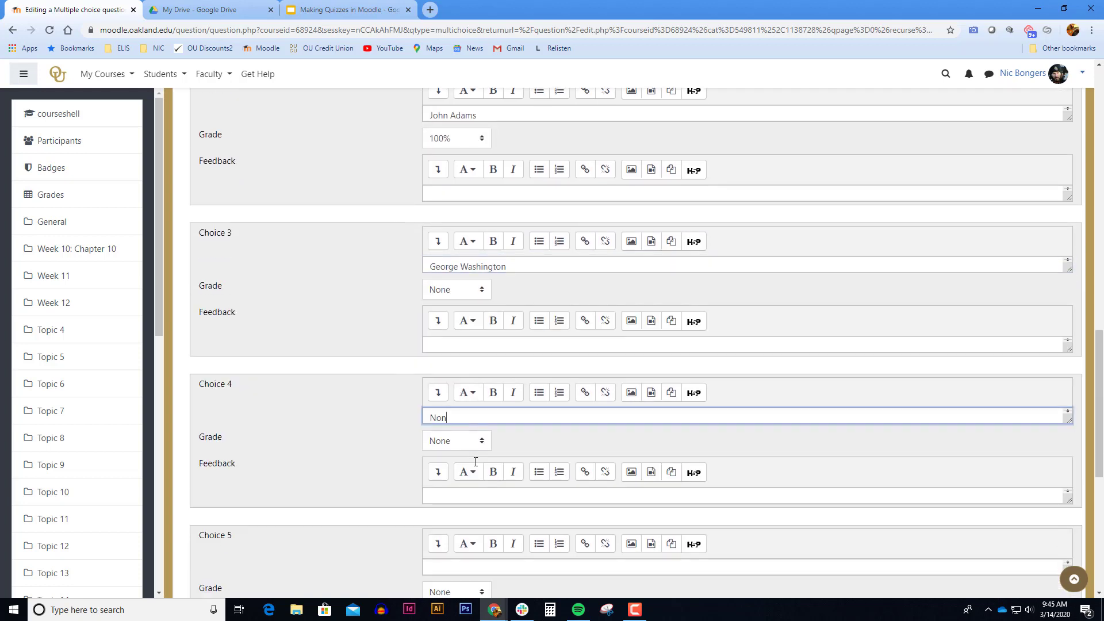
text(hese choices)
Save the Second President Question to the Chapter 11 category
scroll(368, 454, down, 4)
scroll(368, 454, down, 3)
click(471, 448)
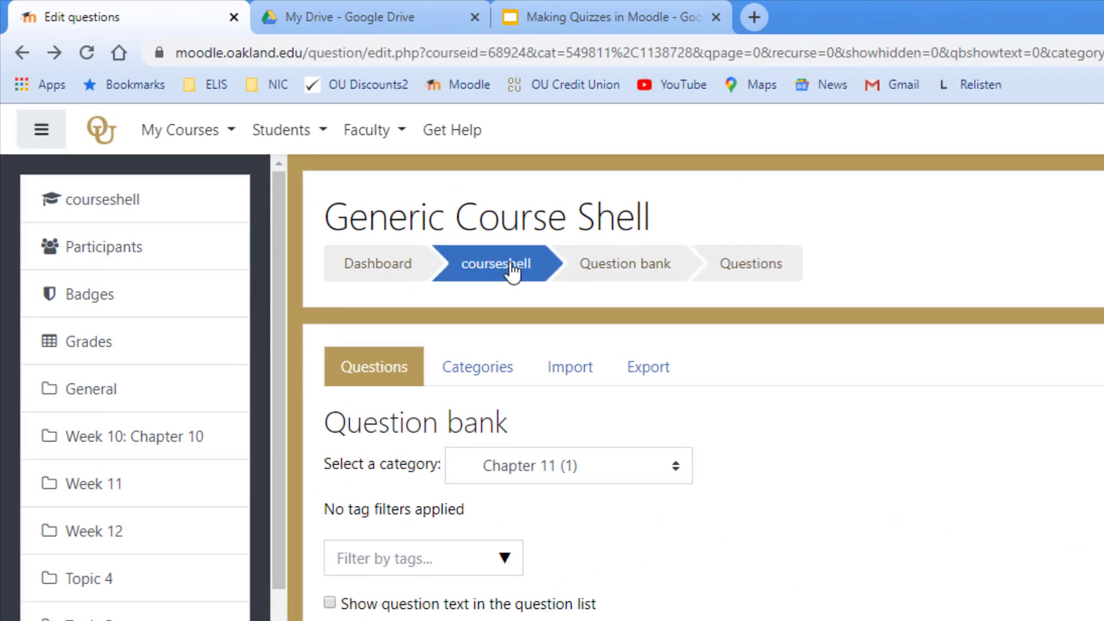
Return to the course page and turn editing on
click(506, 266)
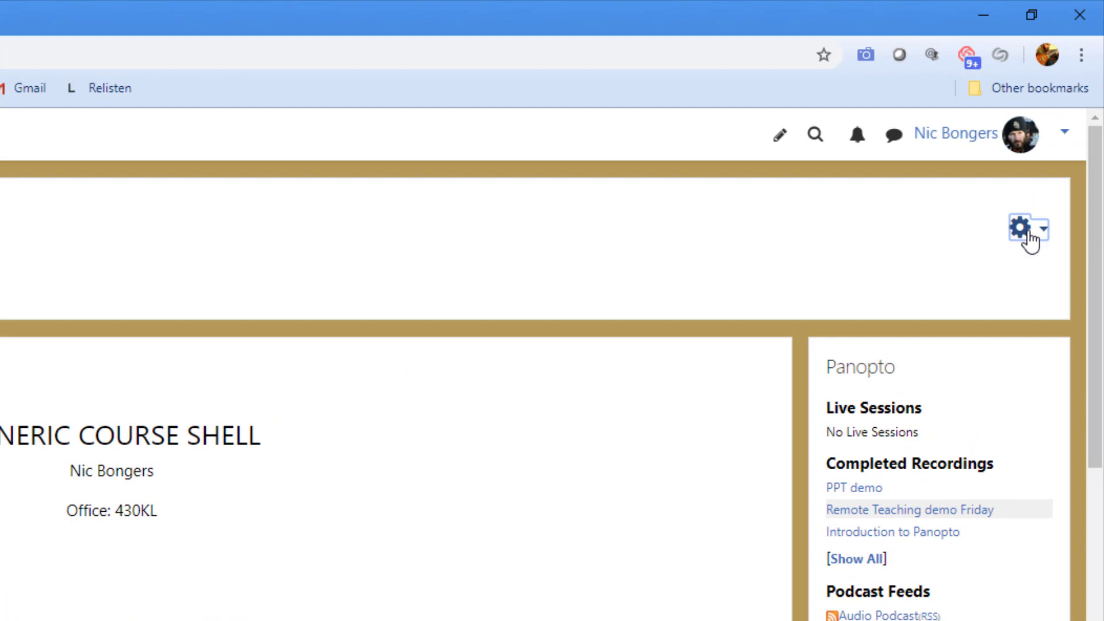
click(1027, 235)
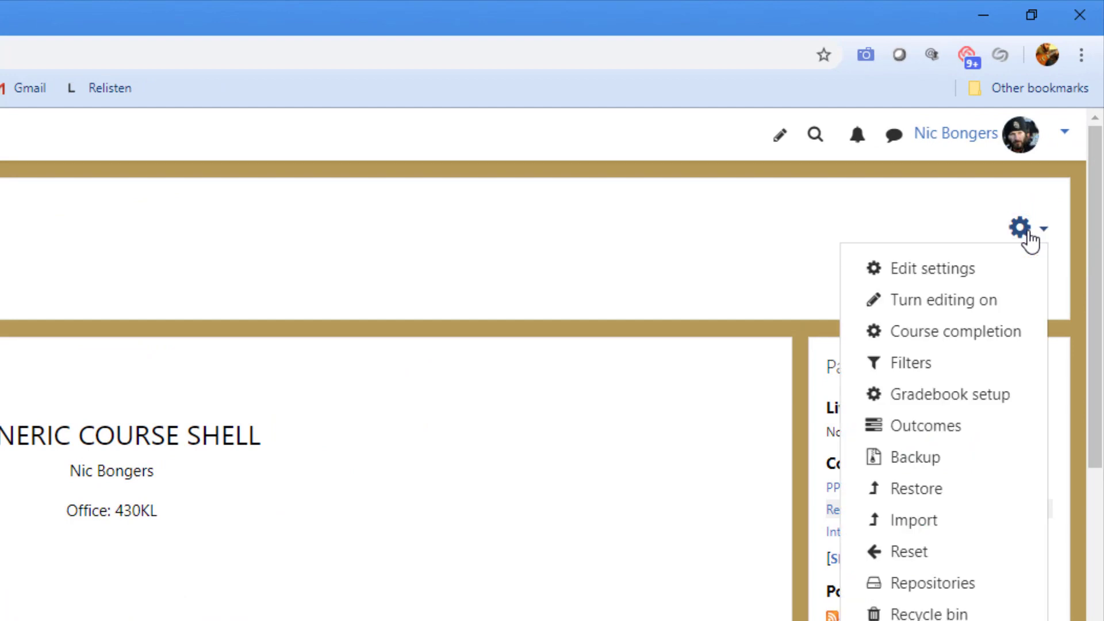
click(987, 305)
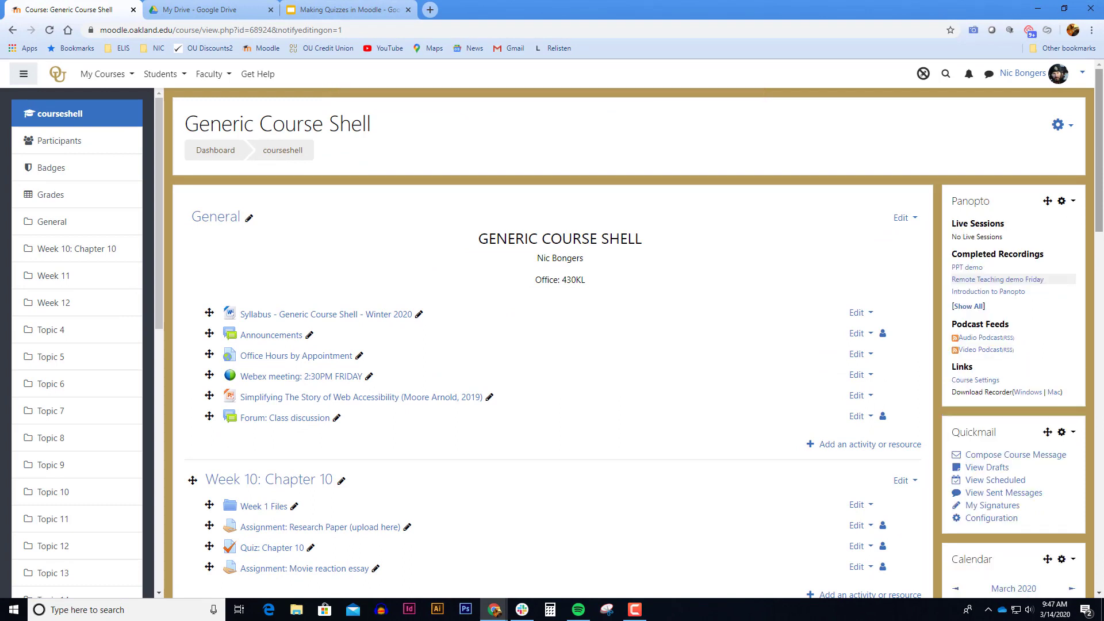
Add a Quiz activity to Week 11
scroll(552, 345, down, 7)
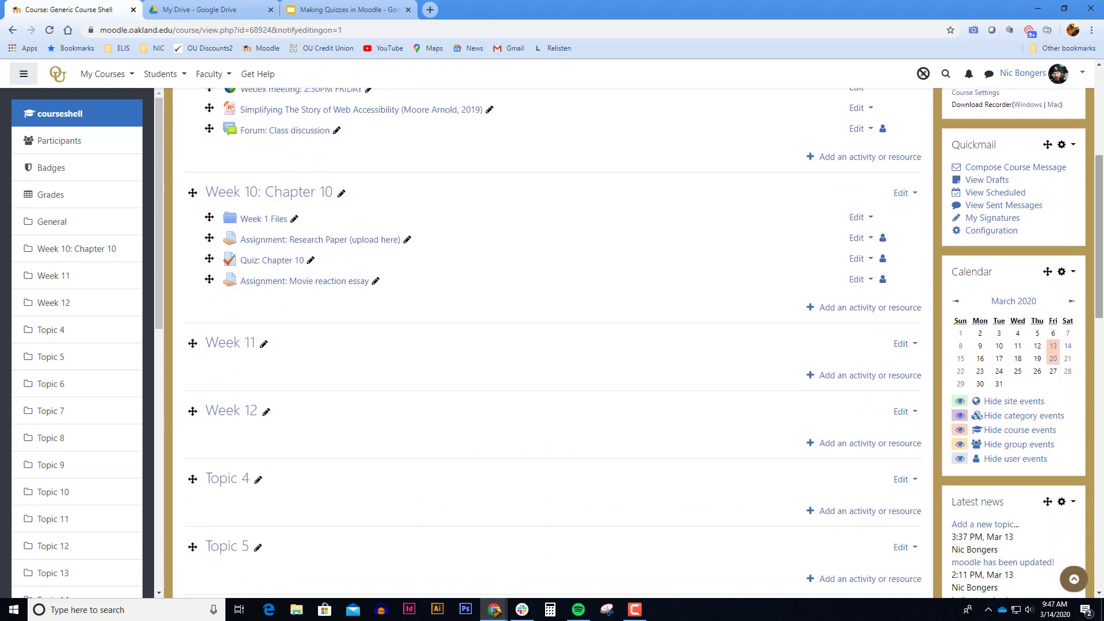
scroll(552, 345, down, 1)
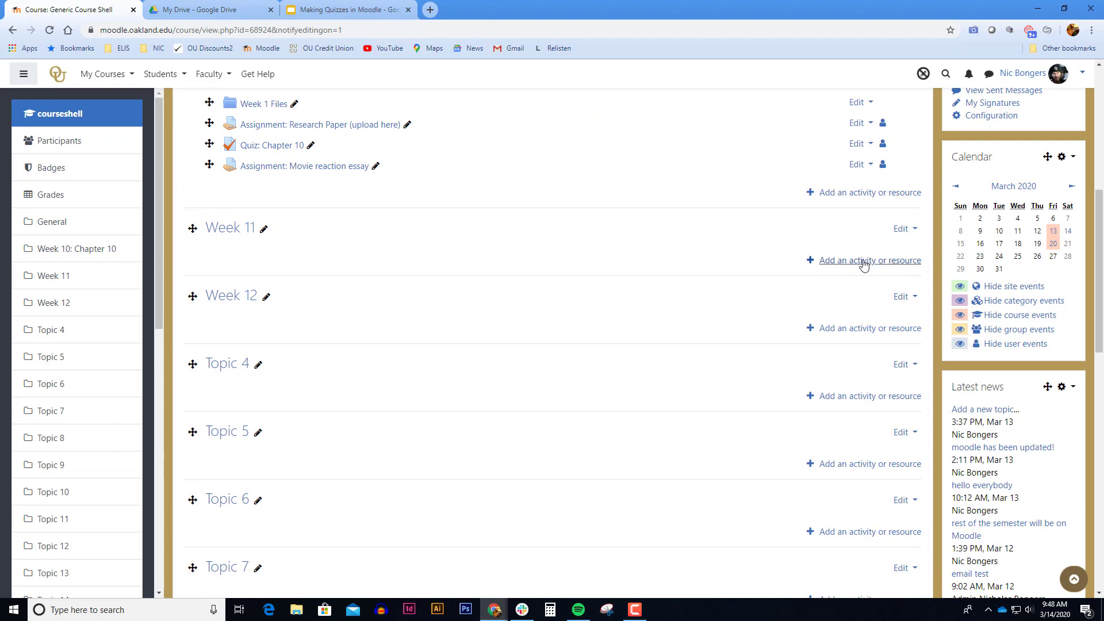
click(842, 262)
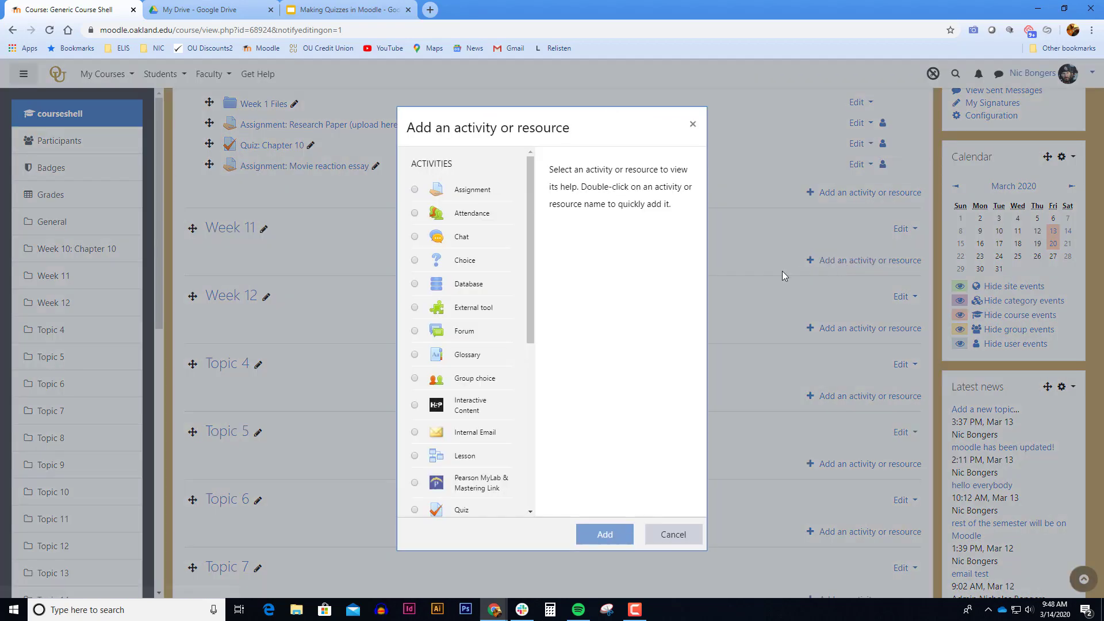
drag(531, 316, 527, 388)
click(463, 361)
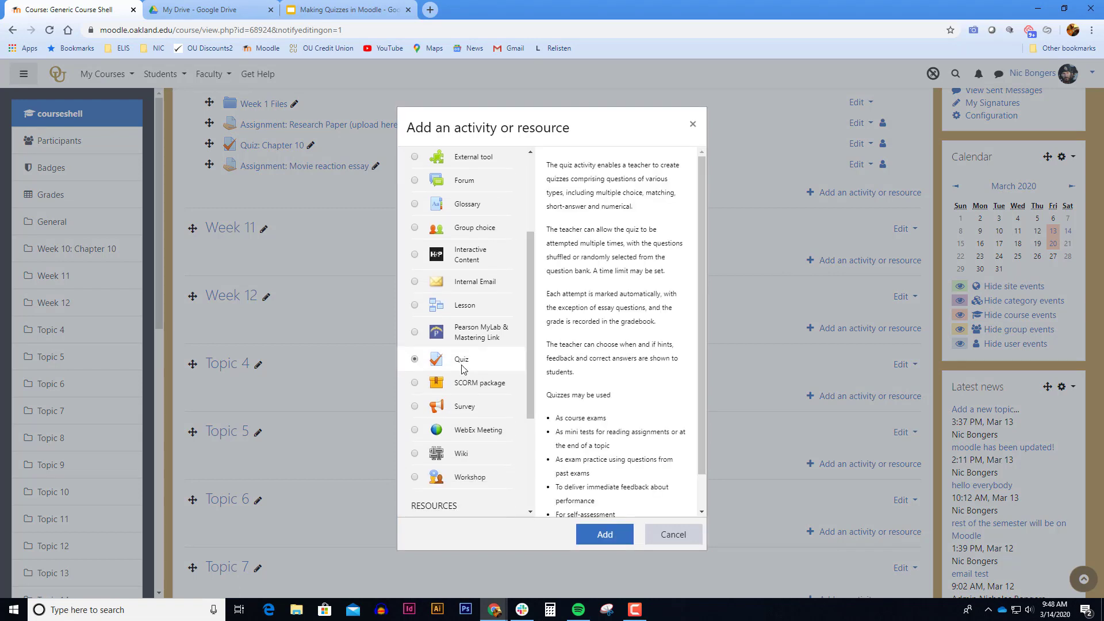
click(605, 535)
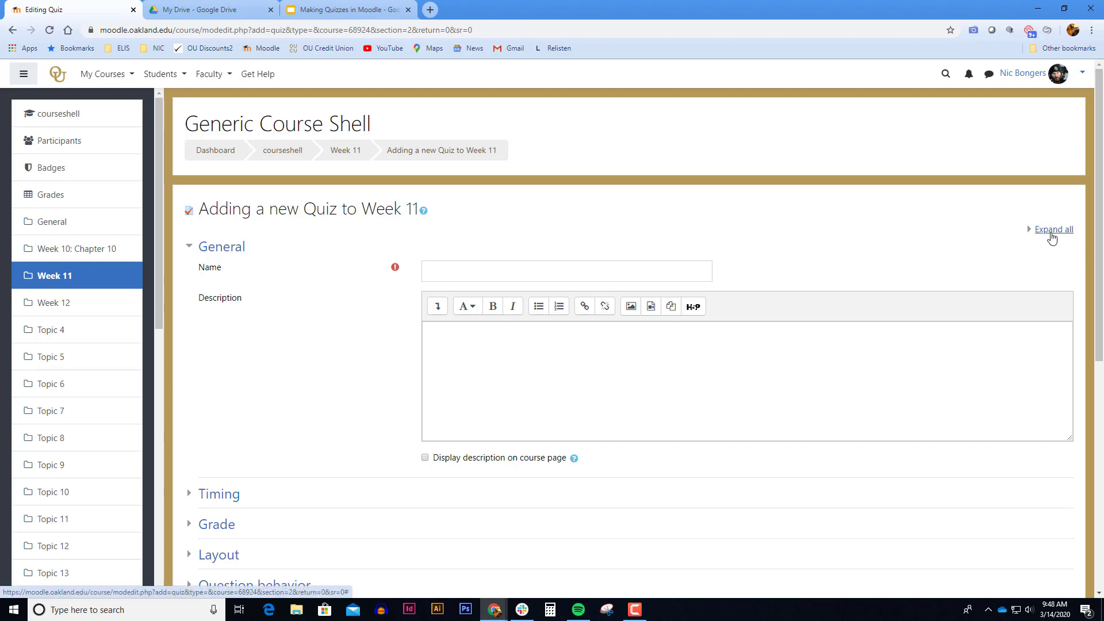
Expand all settings and name the quiz 'Quiz: Chapter 11'
click(1052, 230)
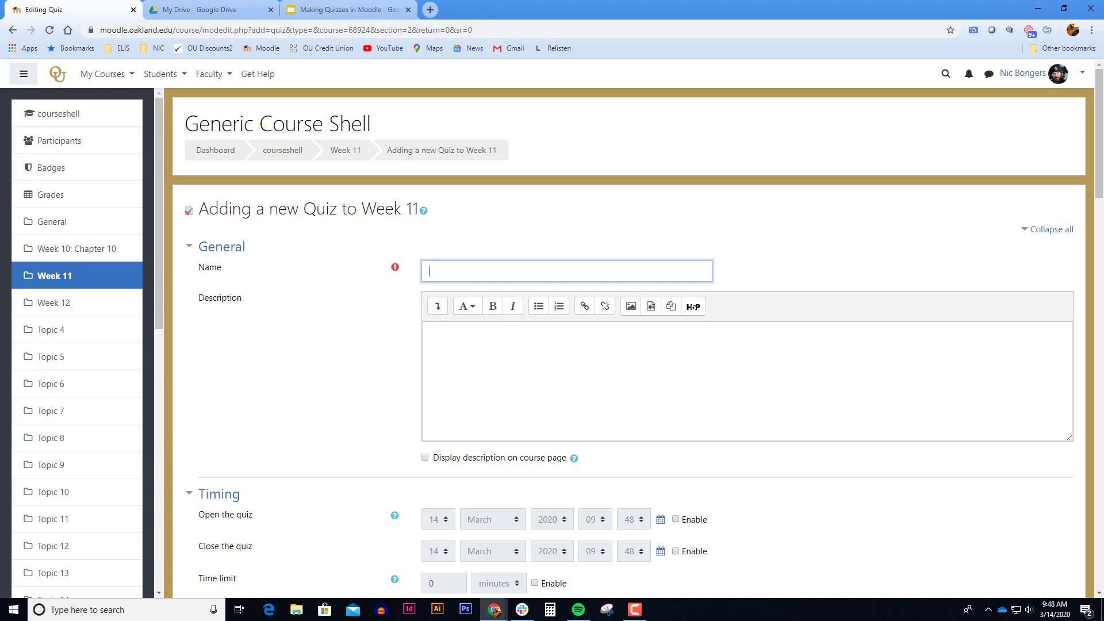
text(Q)
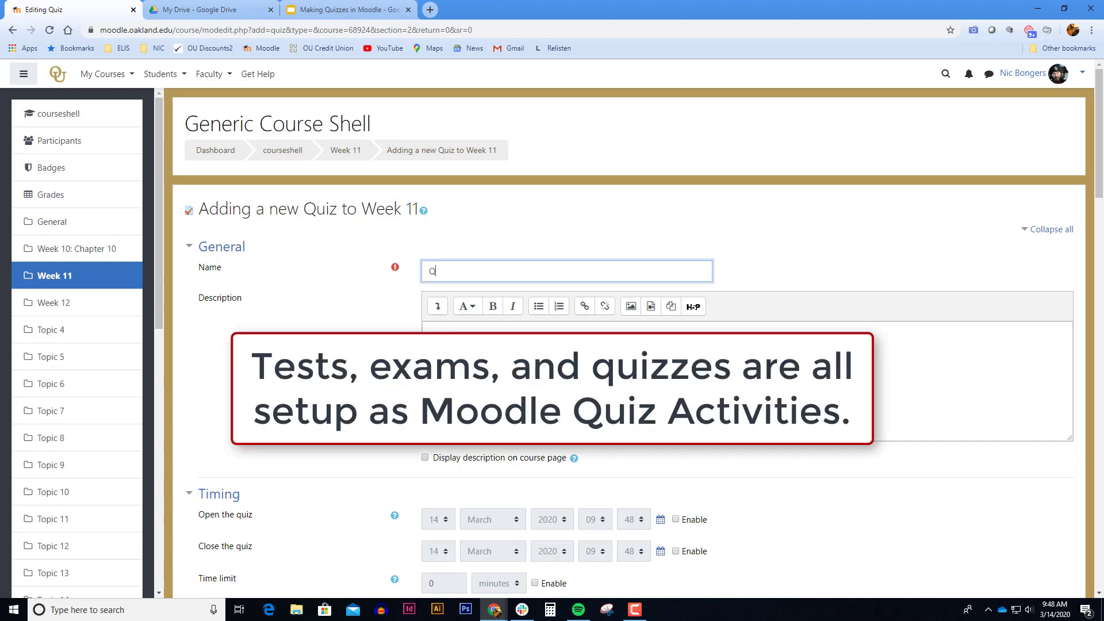
text(uiz: Chapter 11)
click(1000, 358)
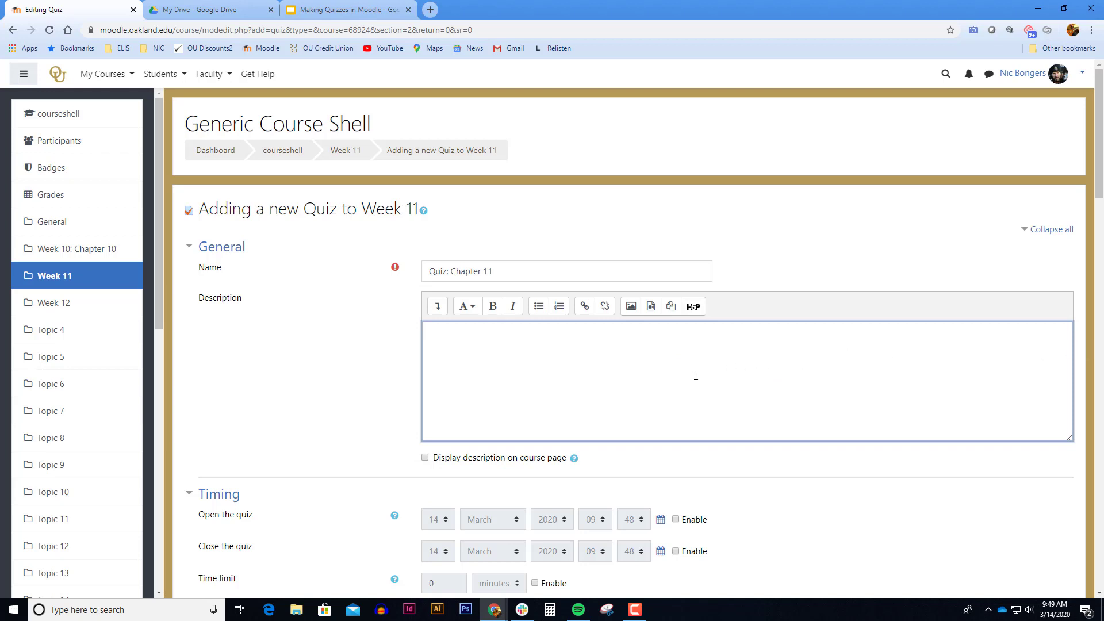
Enable the open and close dates and set a 1-minute time limit
scroll(693, 377, down, 1)
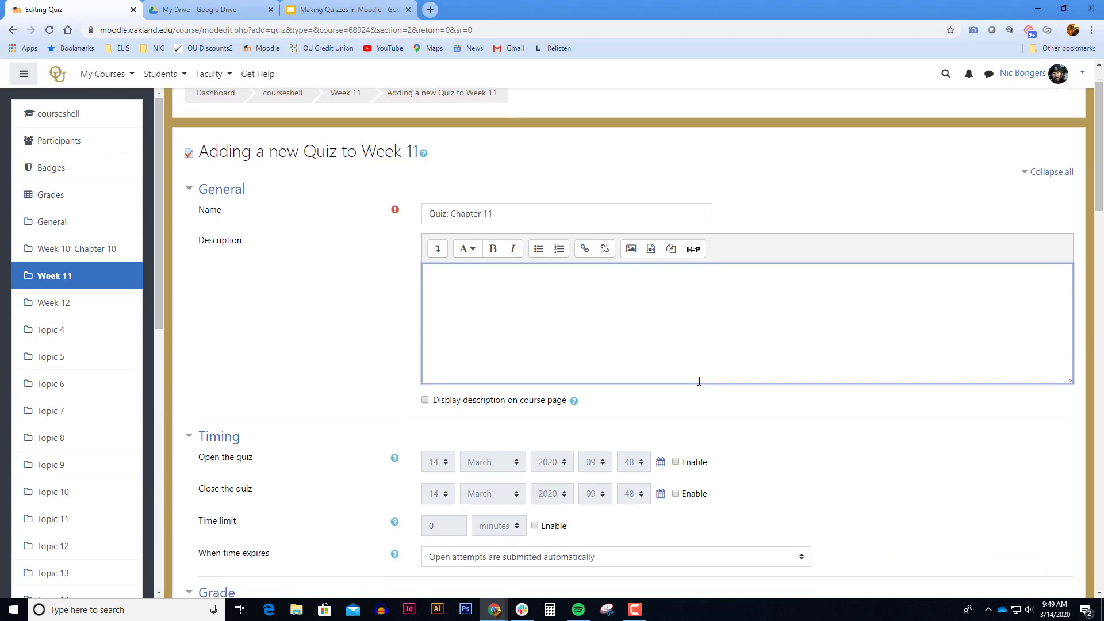
scroll(925, 412, down, 5)
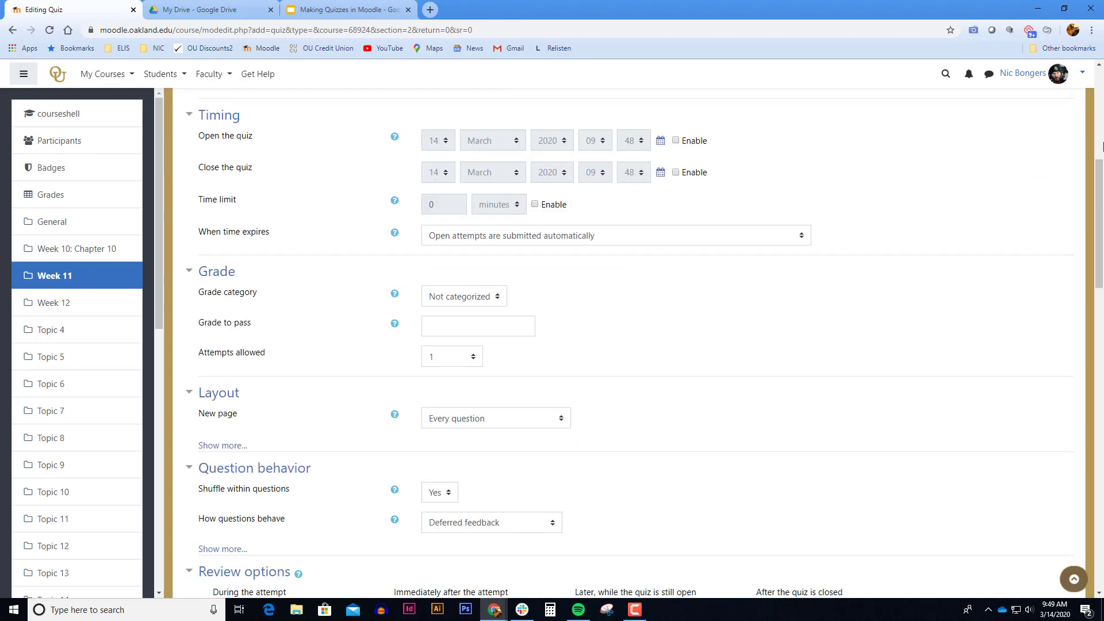
click(676, 140)
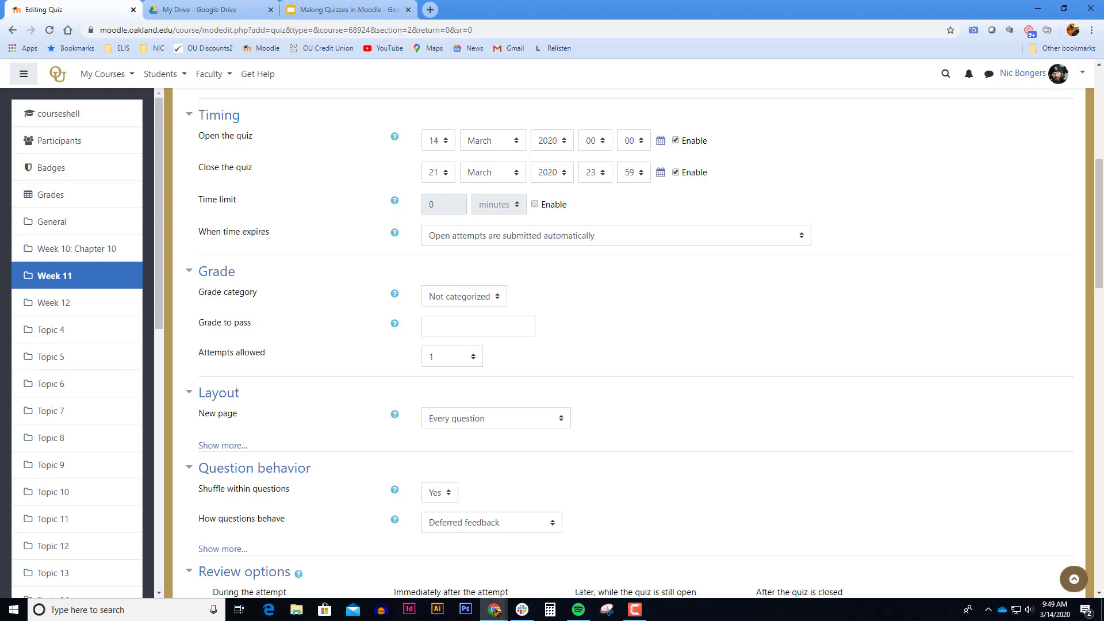
click(535, 205)
double_click(443, 204)
text(1)
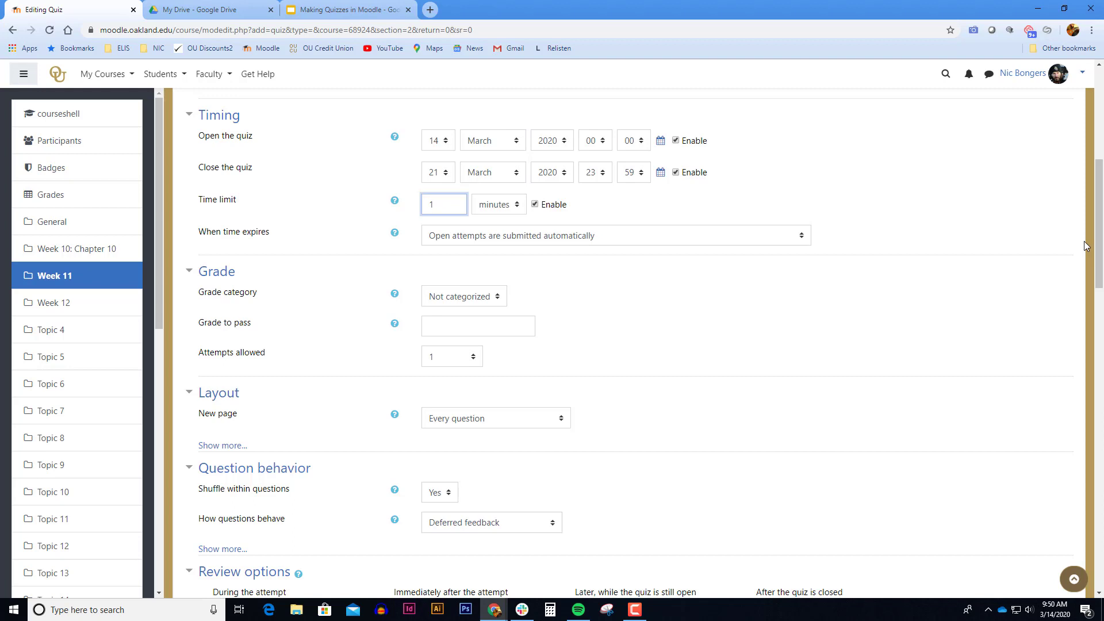
Uncheck The attempt under Immediately after the attempt and Later, while the quiz is still open
scroll(1084, 240, down, 3)
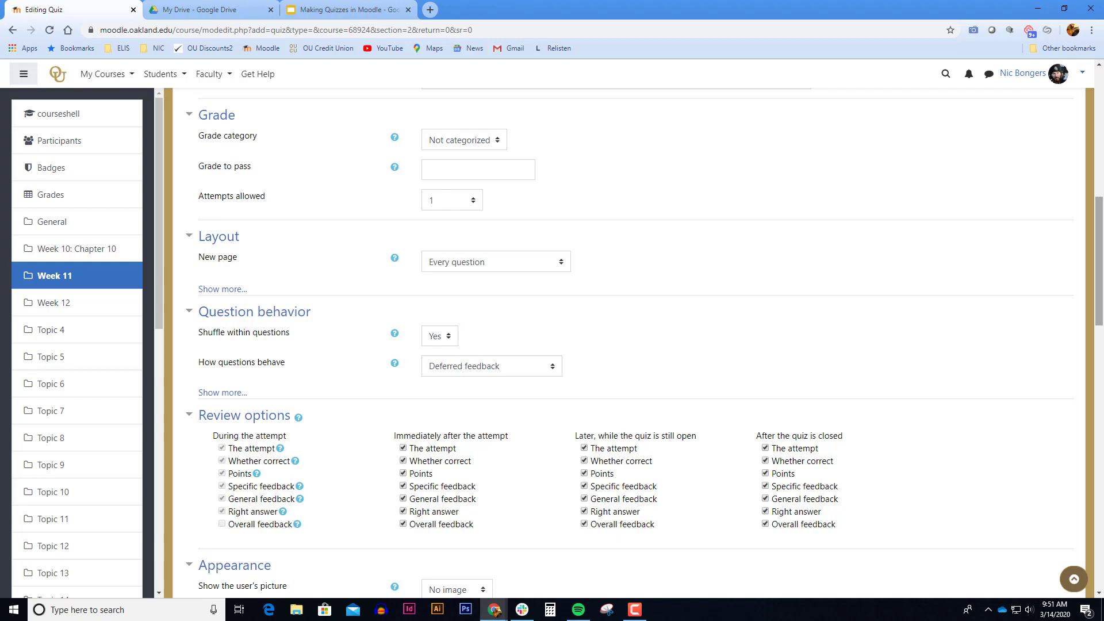
drag(1099, 280, 1102, 329)
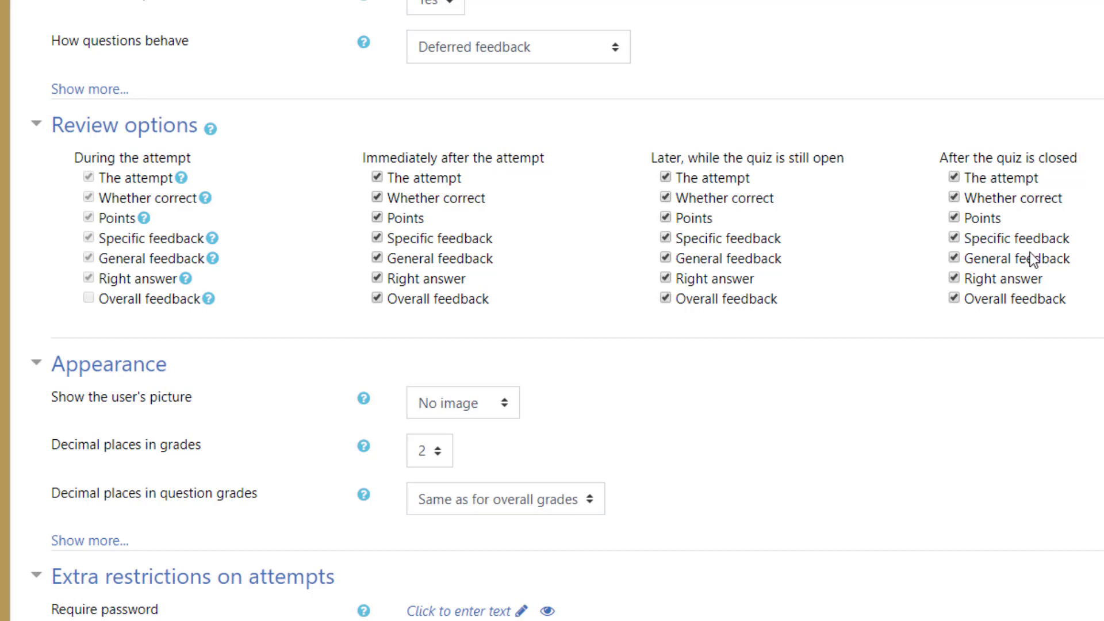
click(380, 177)
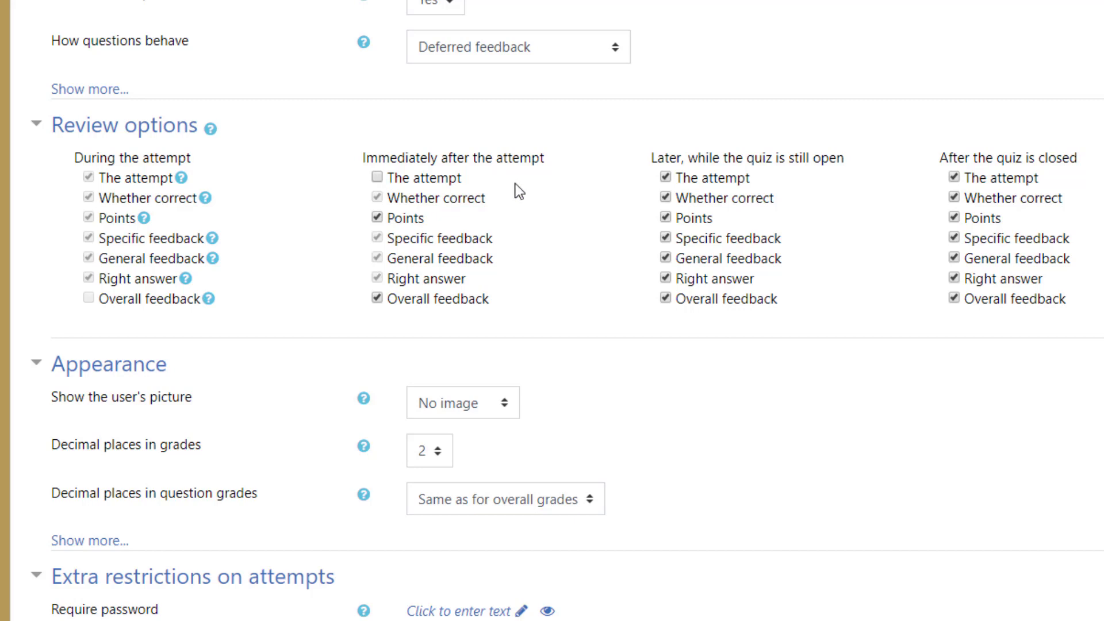
click(666, 178)
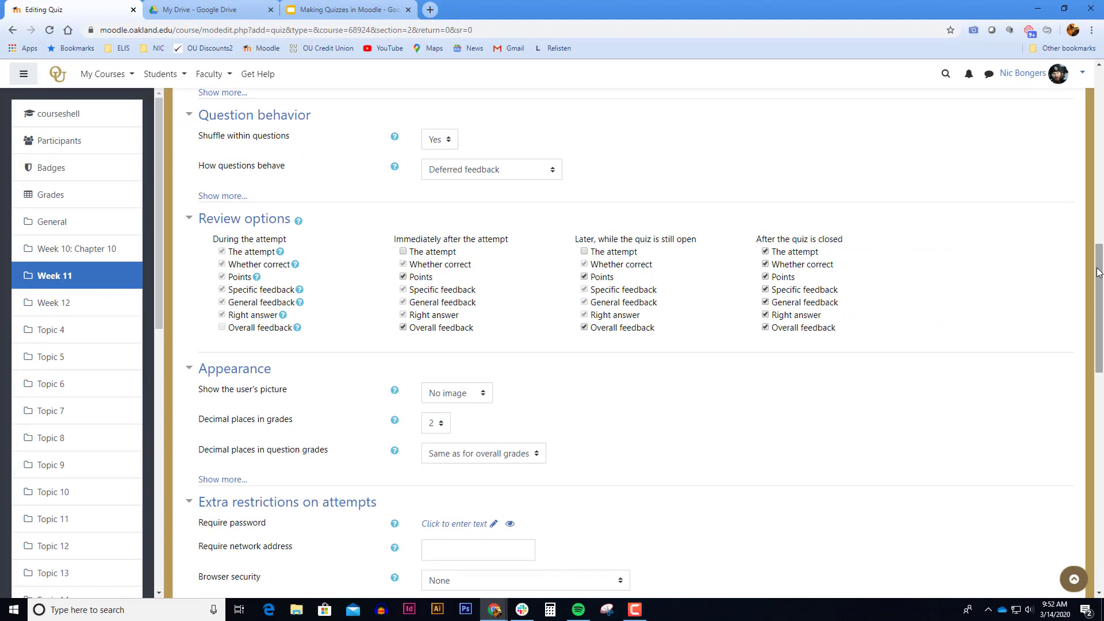
Save the quiz with Save and display to view the Quiz: Chapter 11 page
drag(1099, 272, 1102, 471)
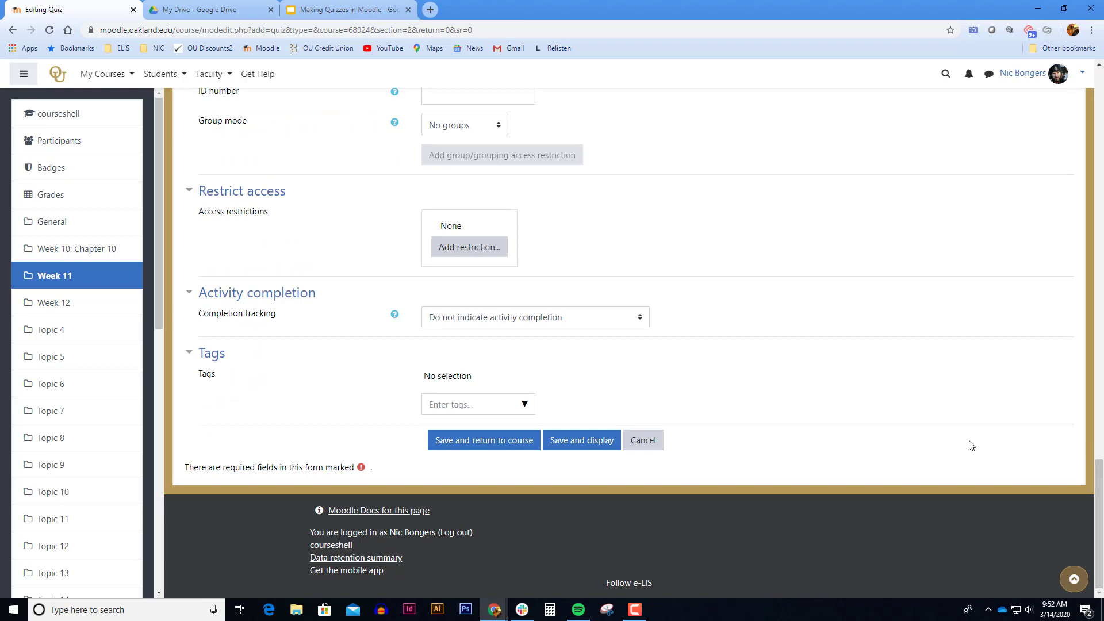
click(574, 441)
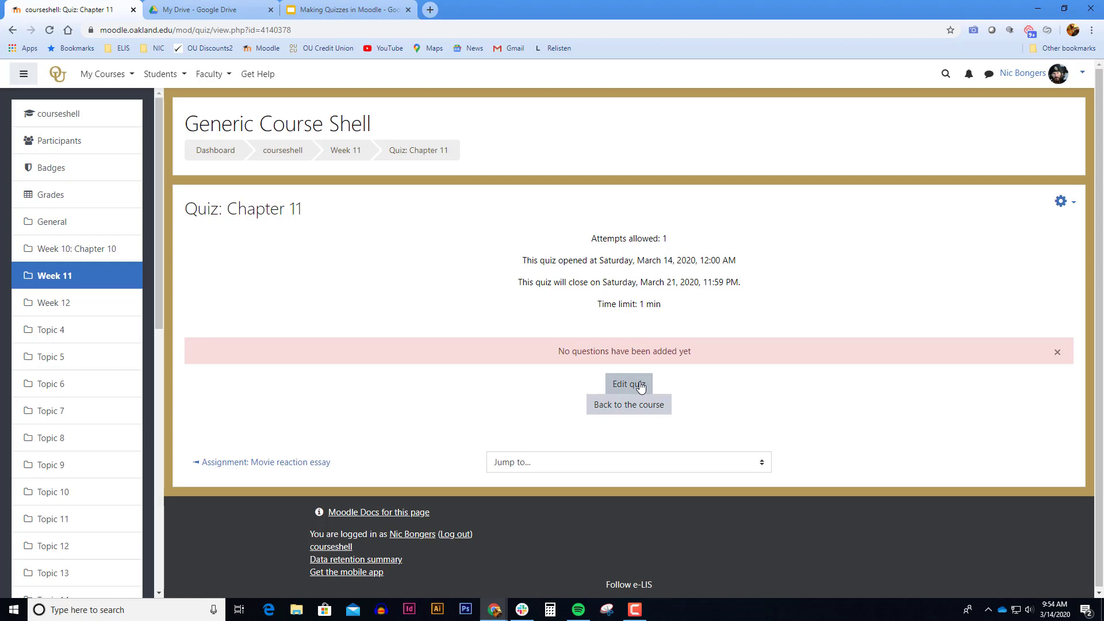
On the Edit quiz page, save maximum grade 100.00, enable Shuffle, and show the Add choices
click(641, 387)
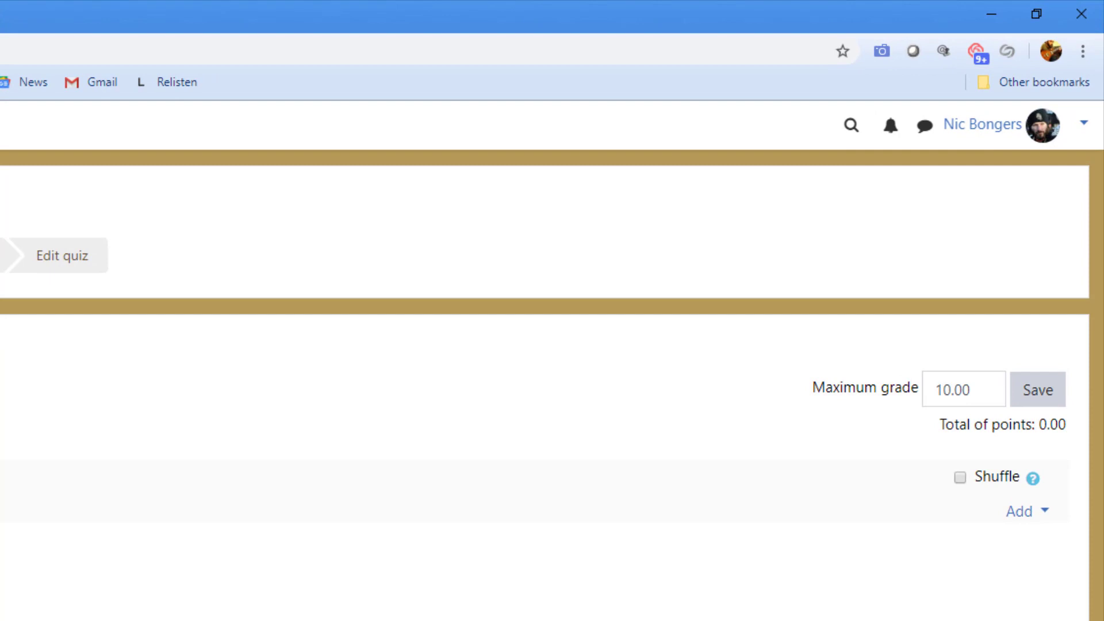
click(944, 390)
text(0)
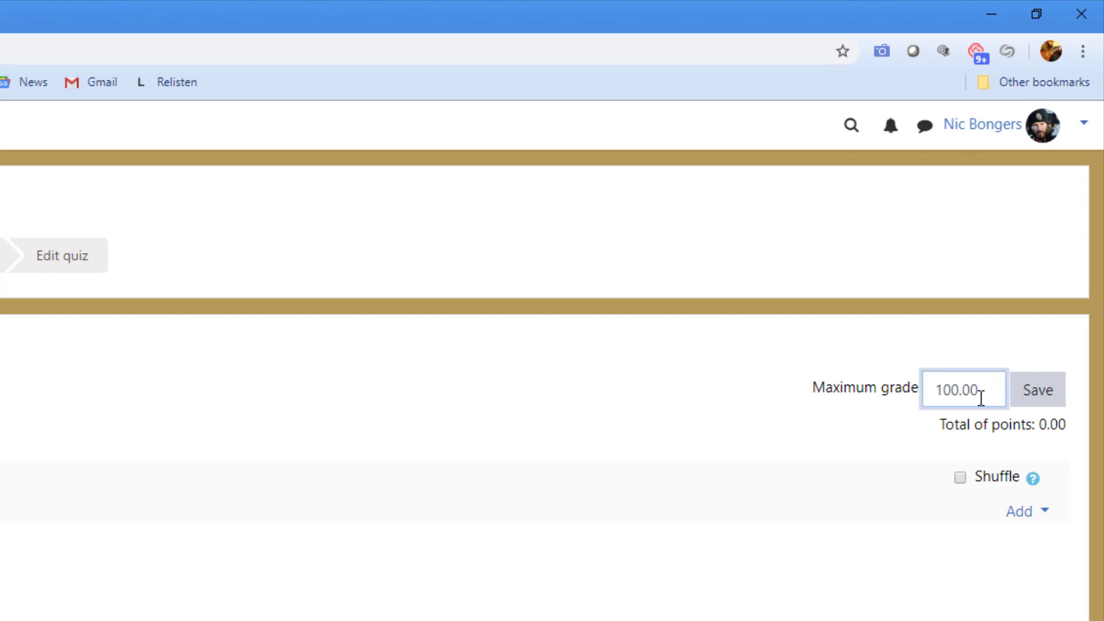
click(1039, 400)
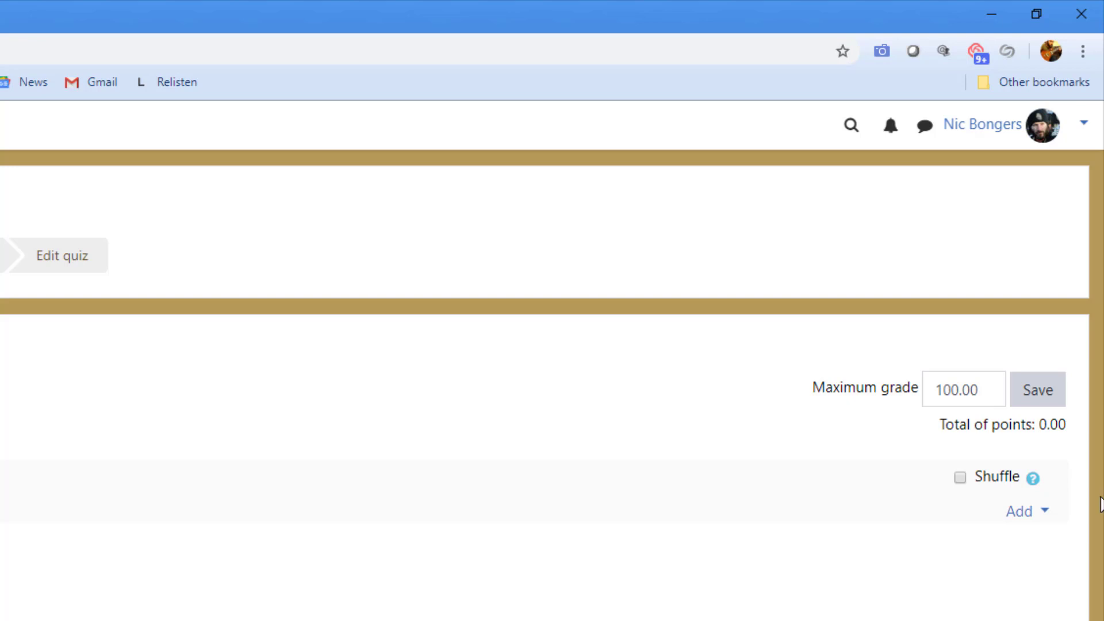
click(960, 478)
click(1042, 513)
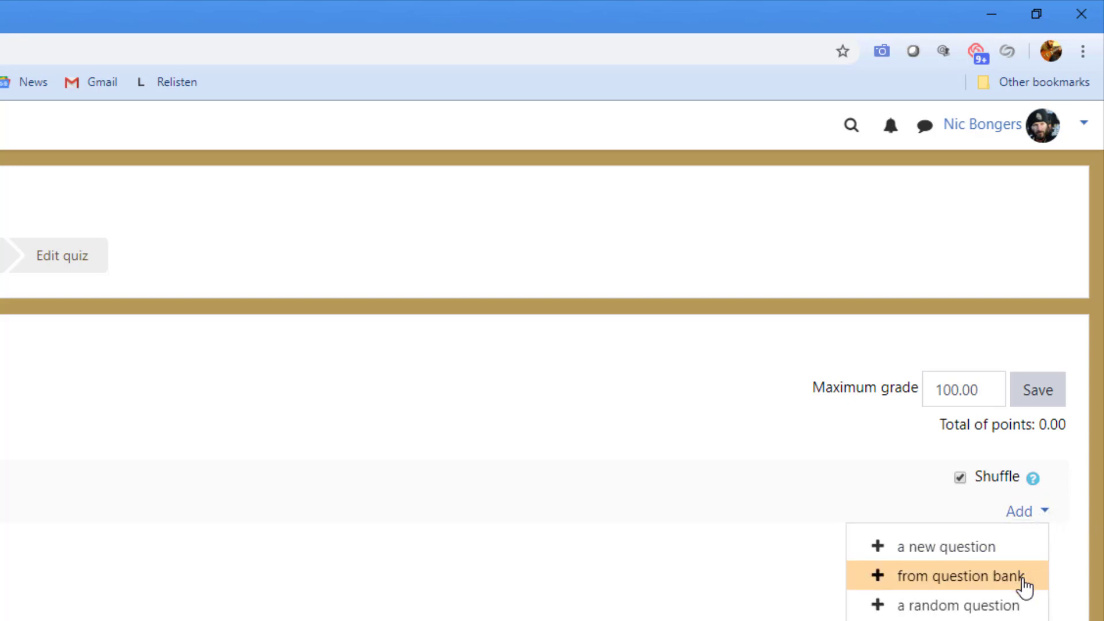
Add the Second President Question from the Chapter 11 (1) bank category to the quiz
click(978, 576)
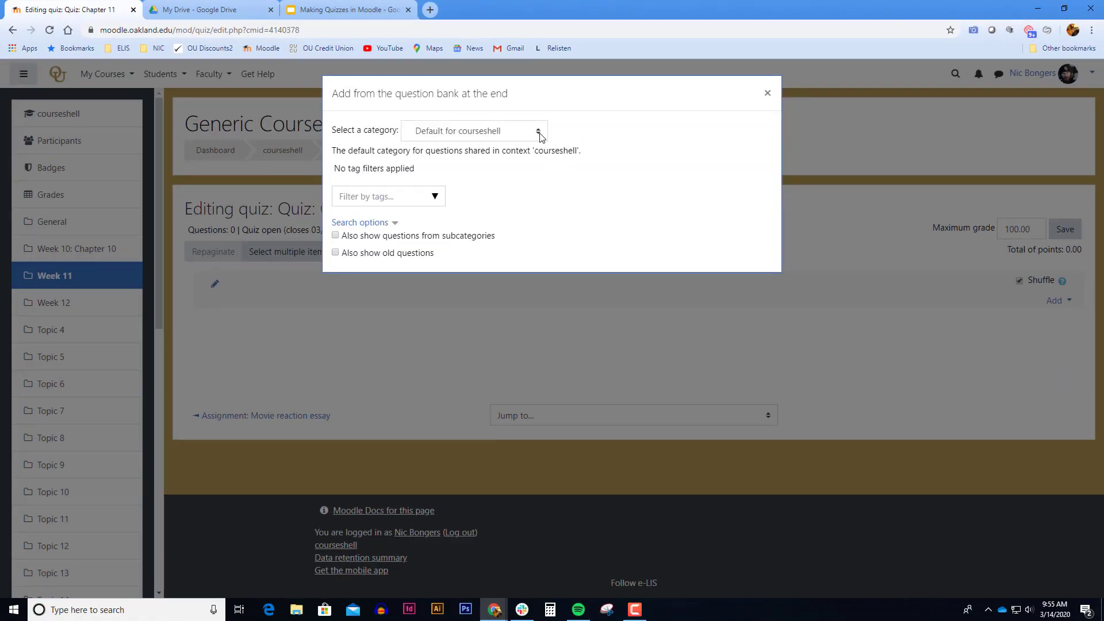
click(540, 132)
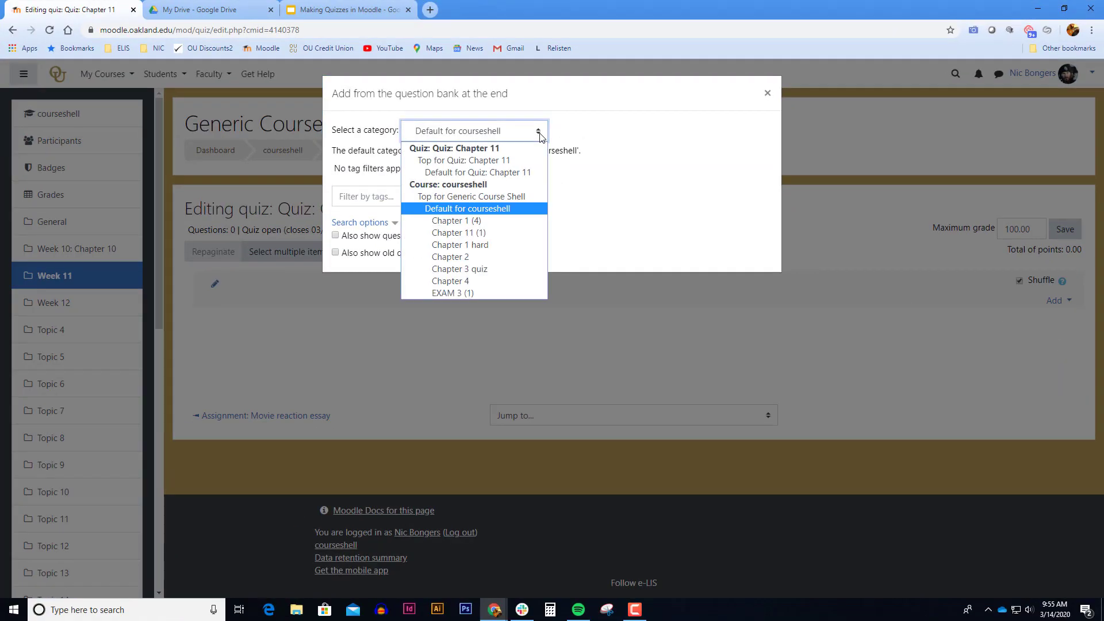
click(522, 233)
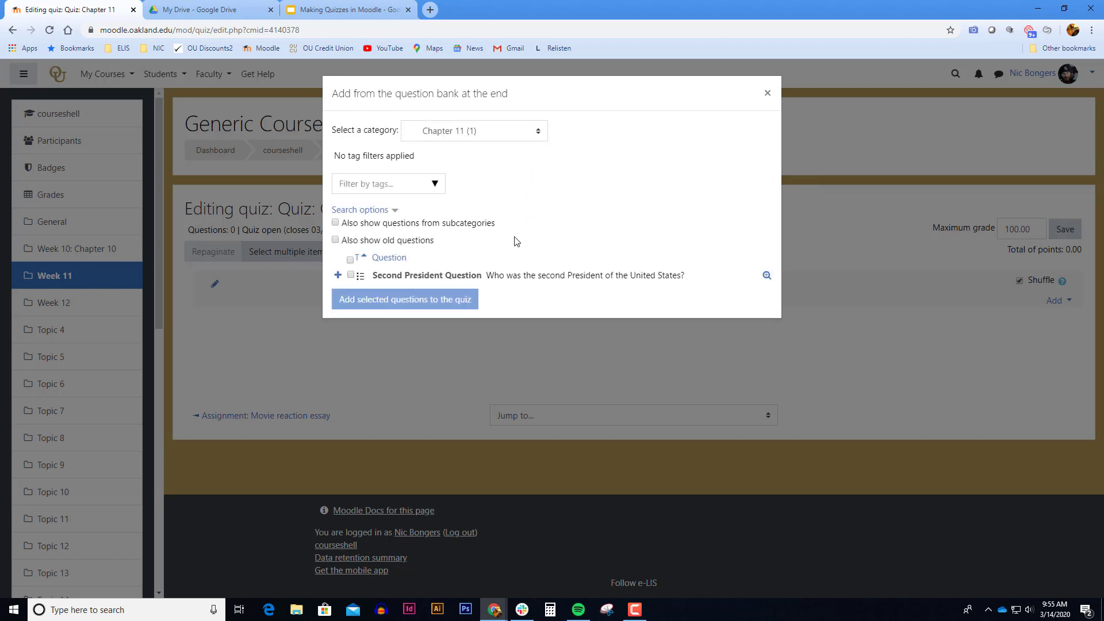
click(351, 276)
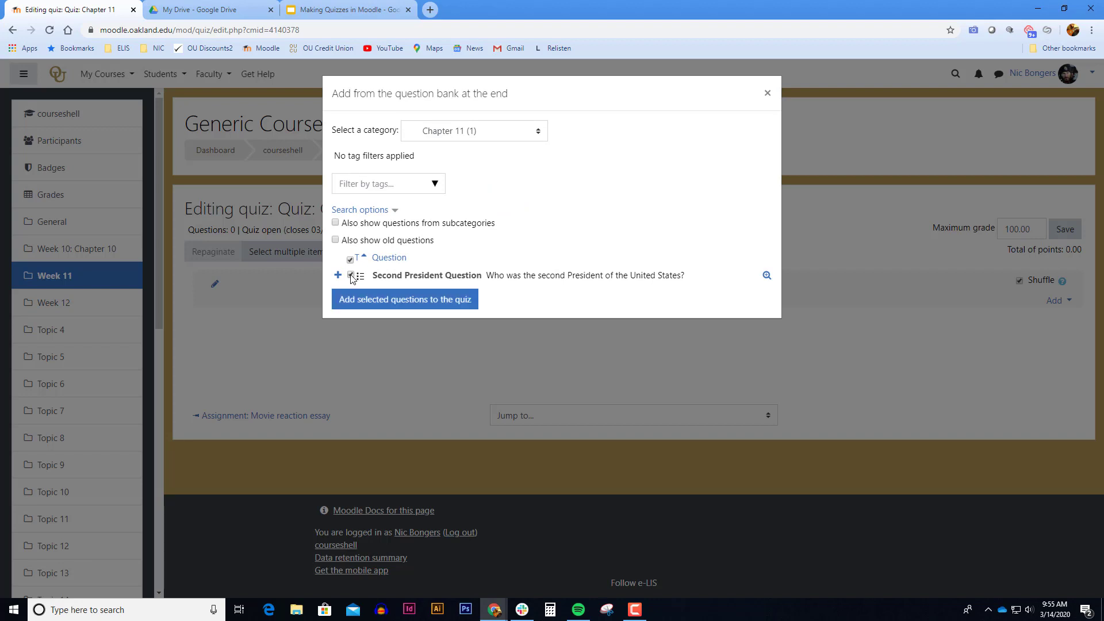
click(409, 304)
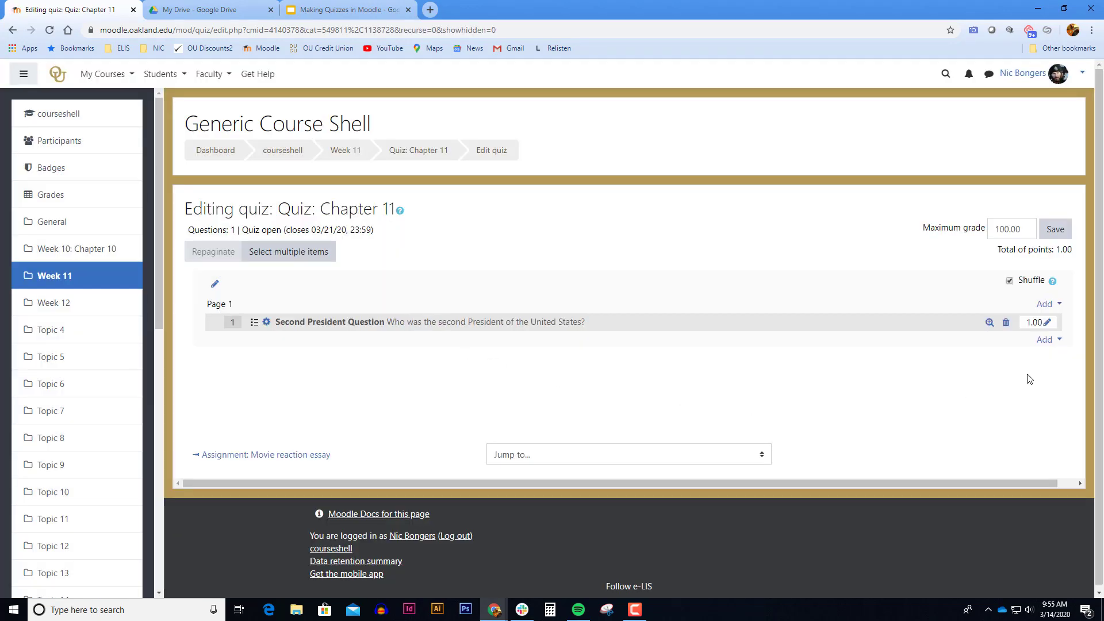
Add the 1st president question from the Chapter 1 (4) bank category as the quiz's second question
click(1057, 340)
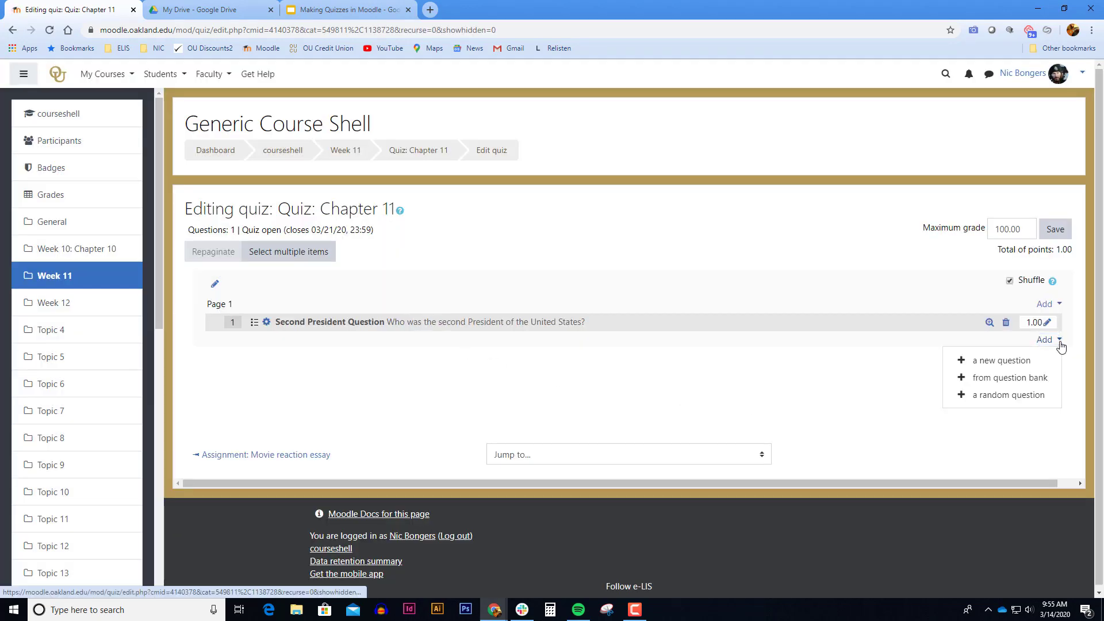
click(1053, 382)
click(540, 132)
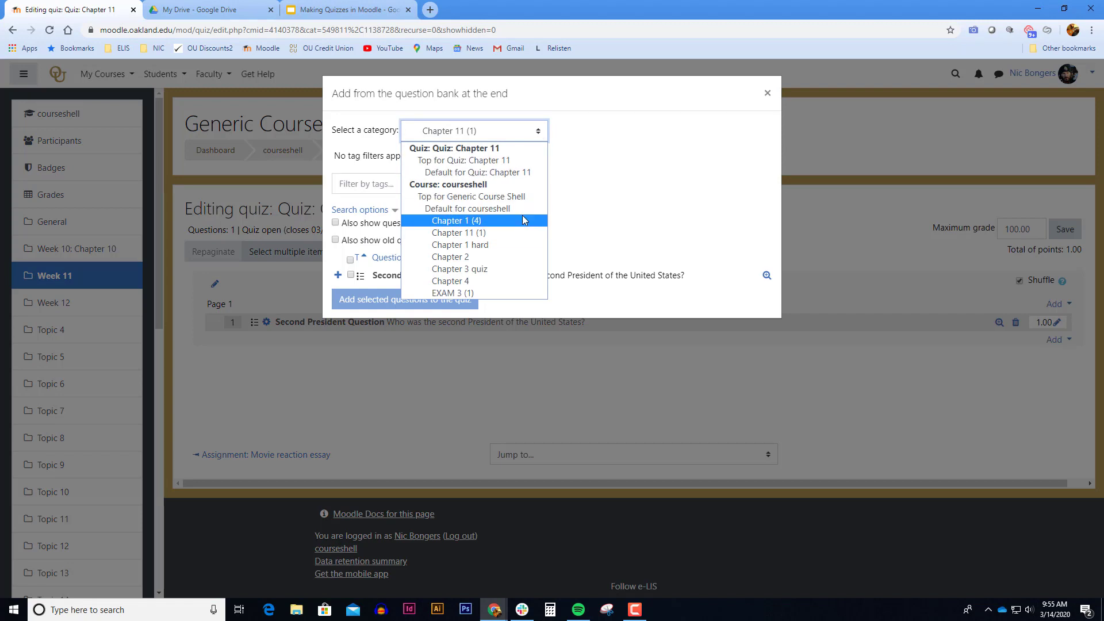
click(522, 216)
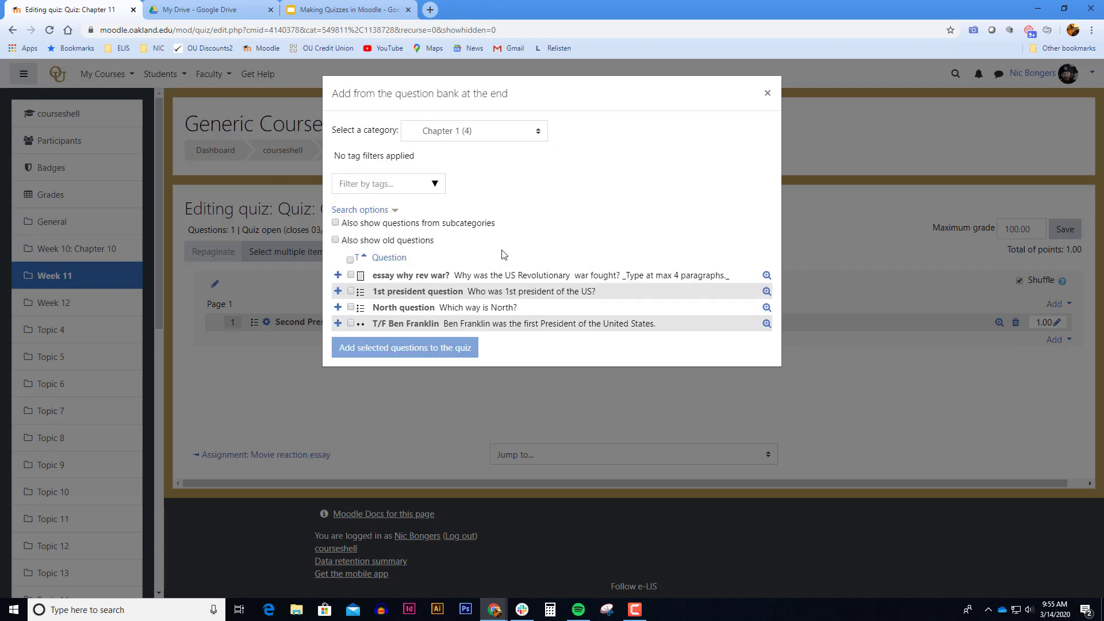
click(351, 292)
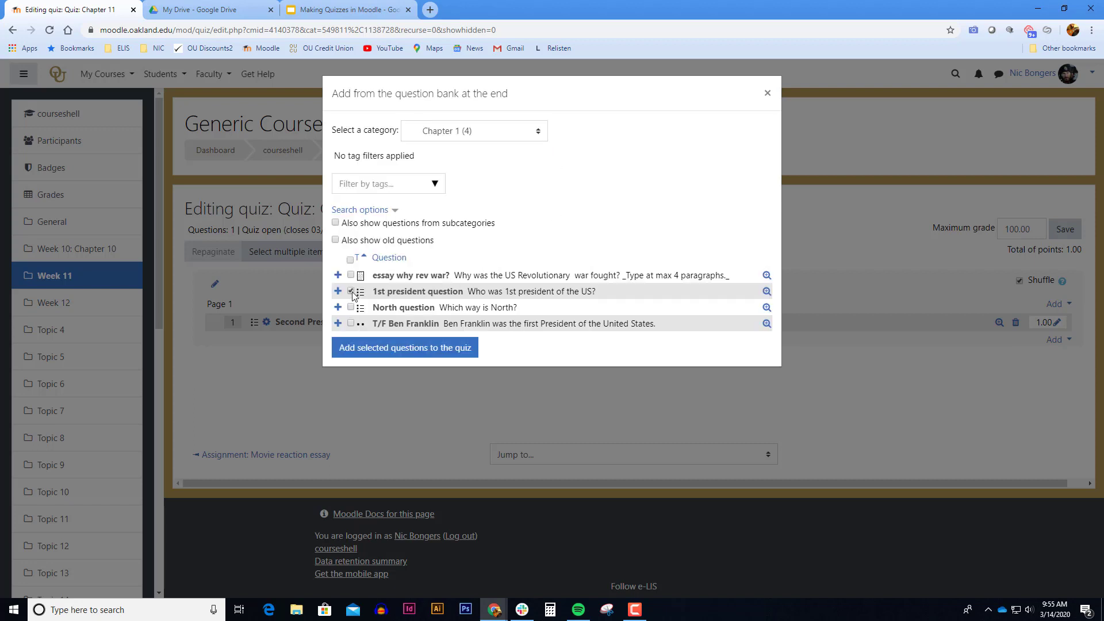
click(409, 350)
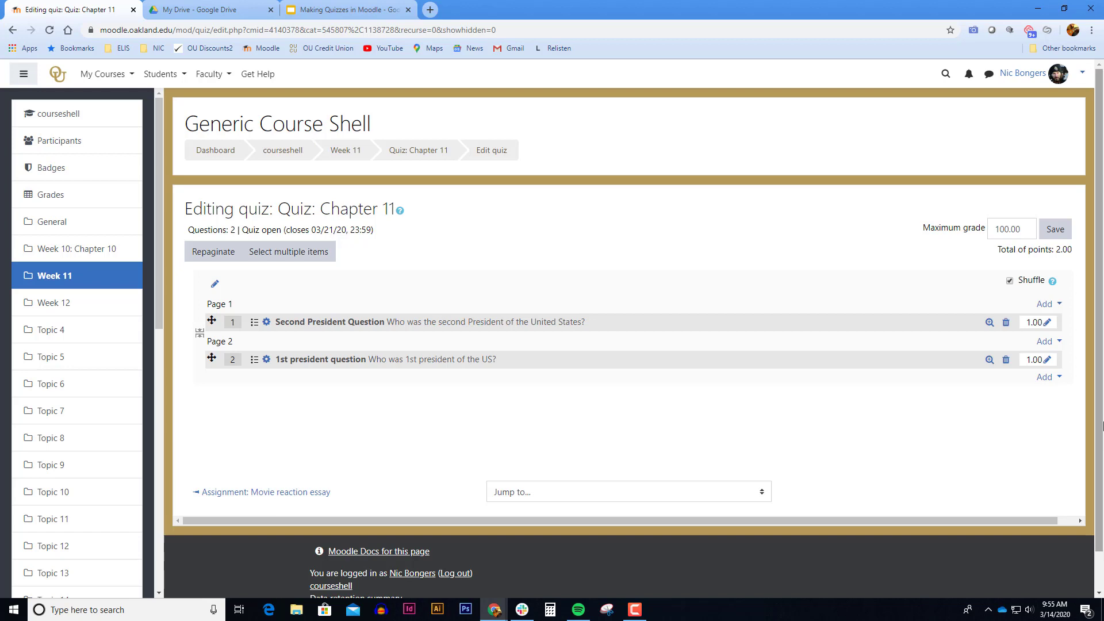
Open Quiz: Chapter 11 from the course page, start a preview attempt, and view its actions menu
click(292, 154)
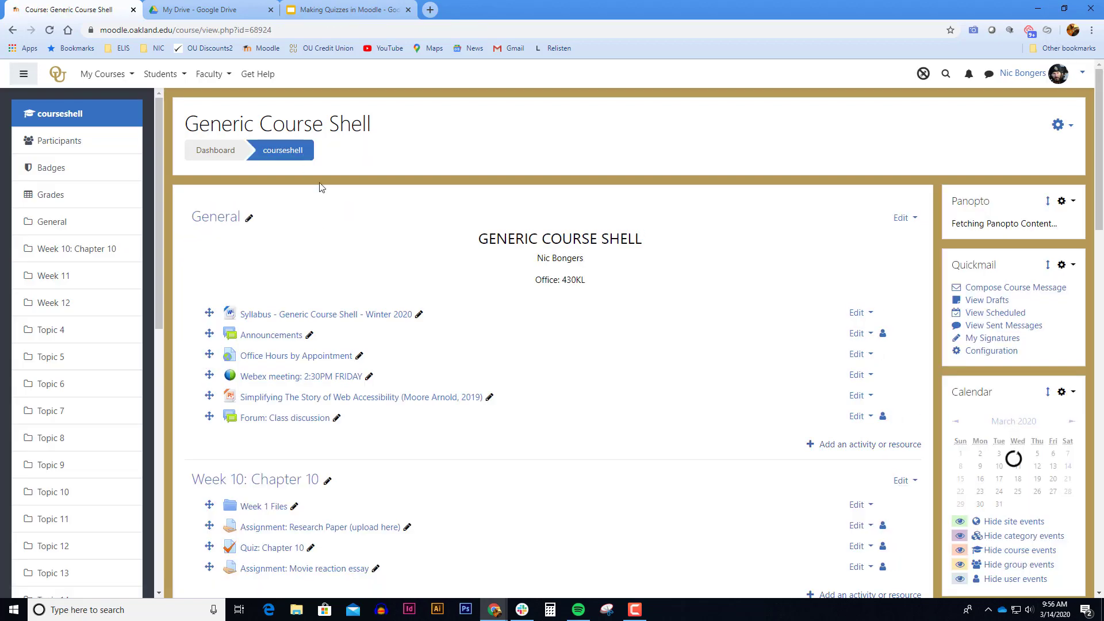
scroll(343, 205, down, 10)
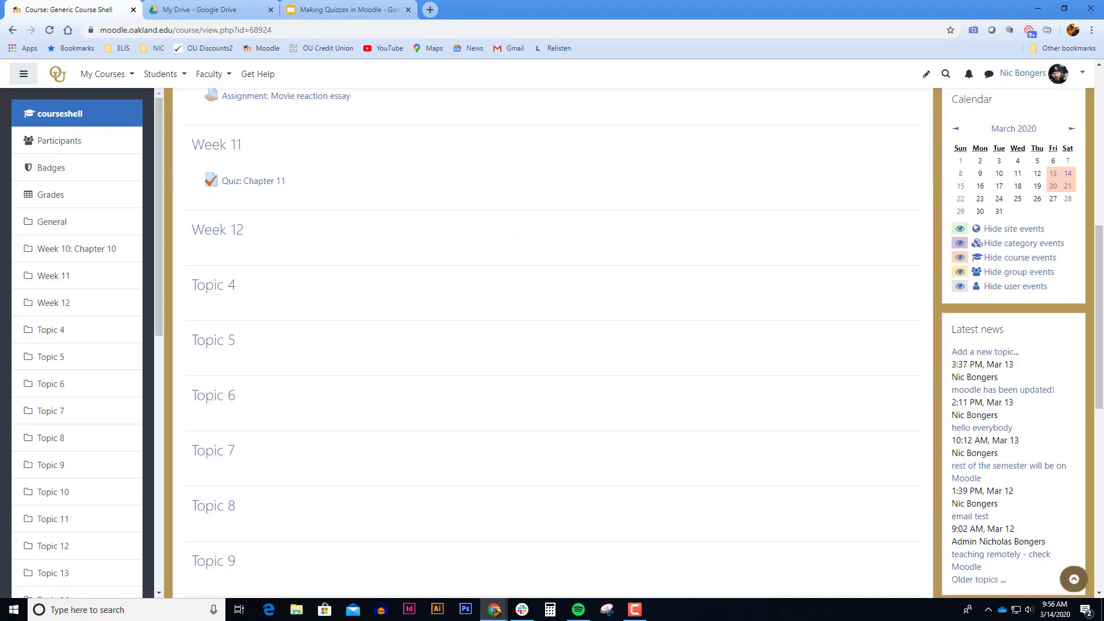
click(256, 182)
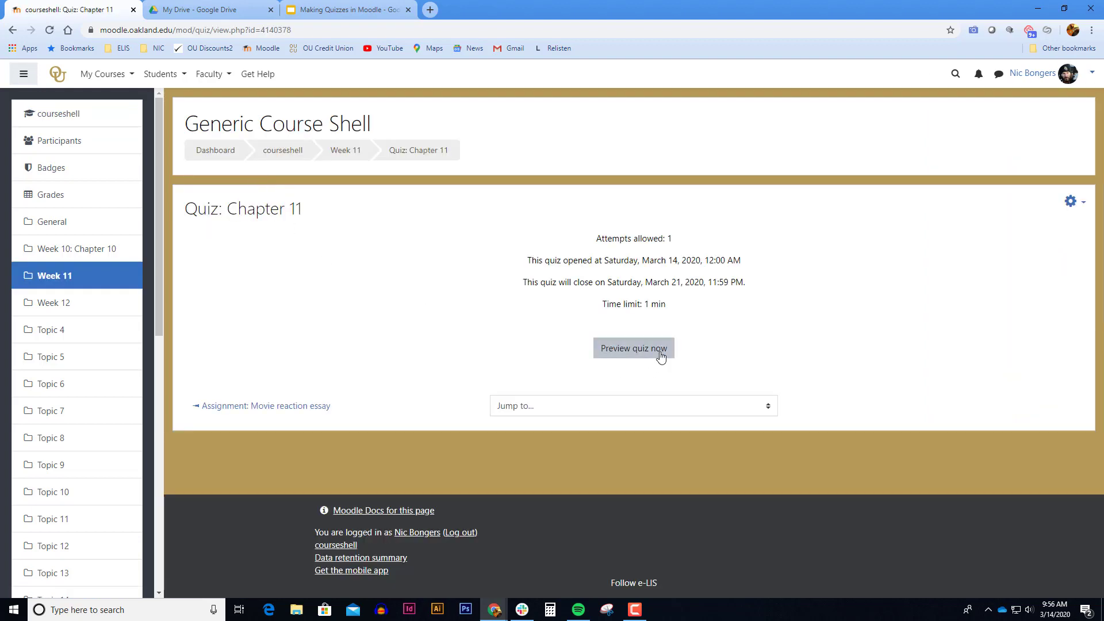
click(661, 357)
click(504, 387)
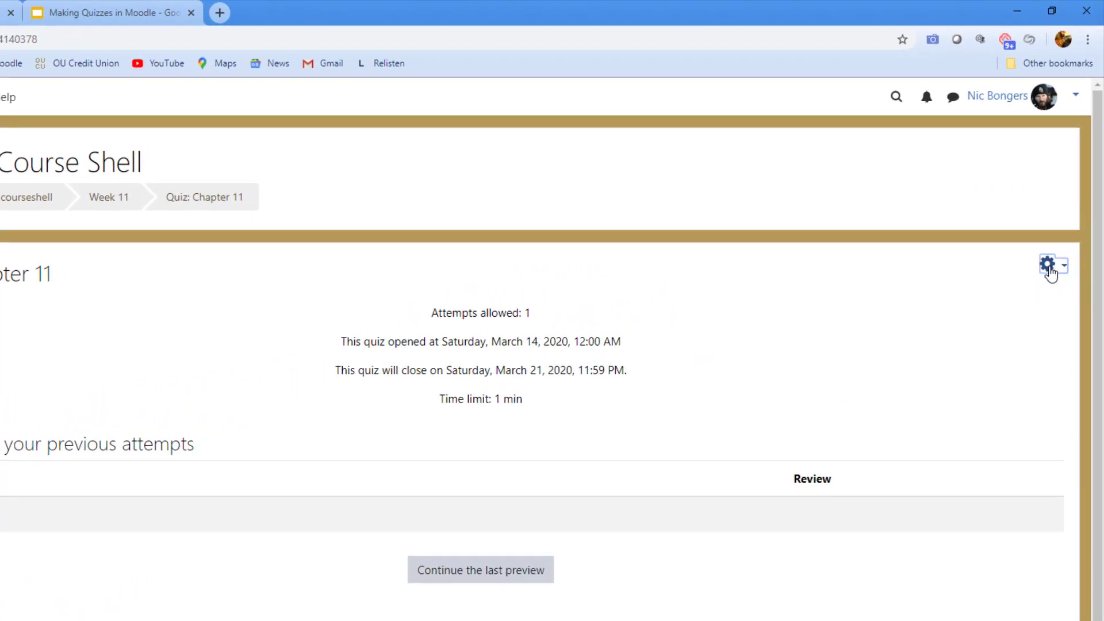
click(1047, 266)
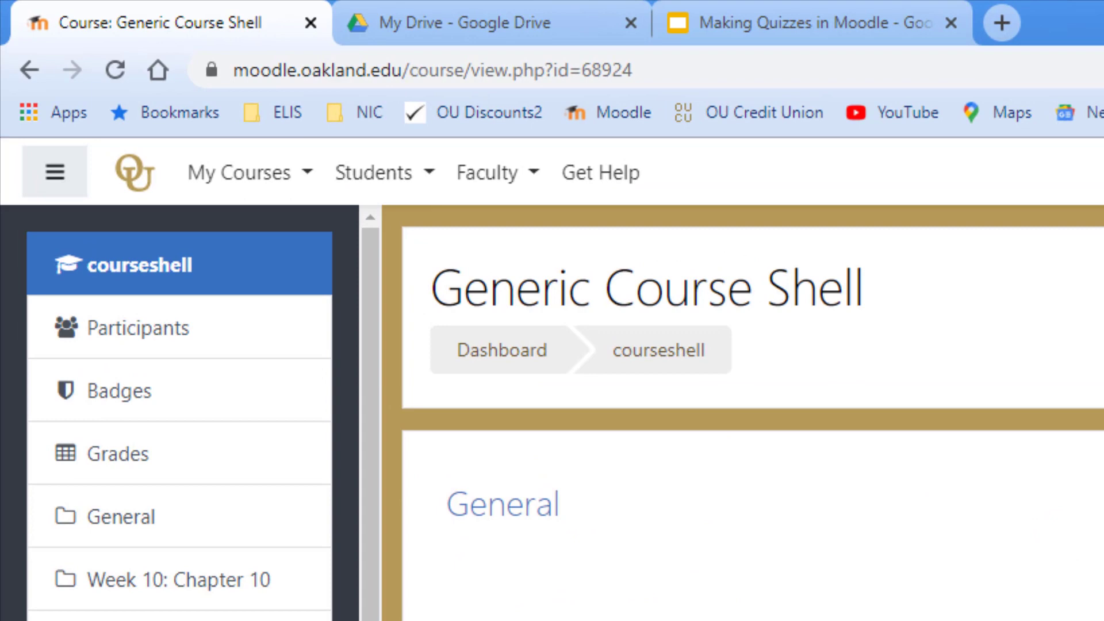
Open the e-LIS Support Portal from Get Help in the top navigation
click(587, 178)
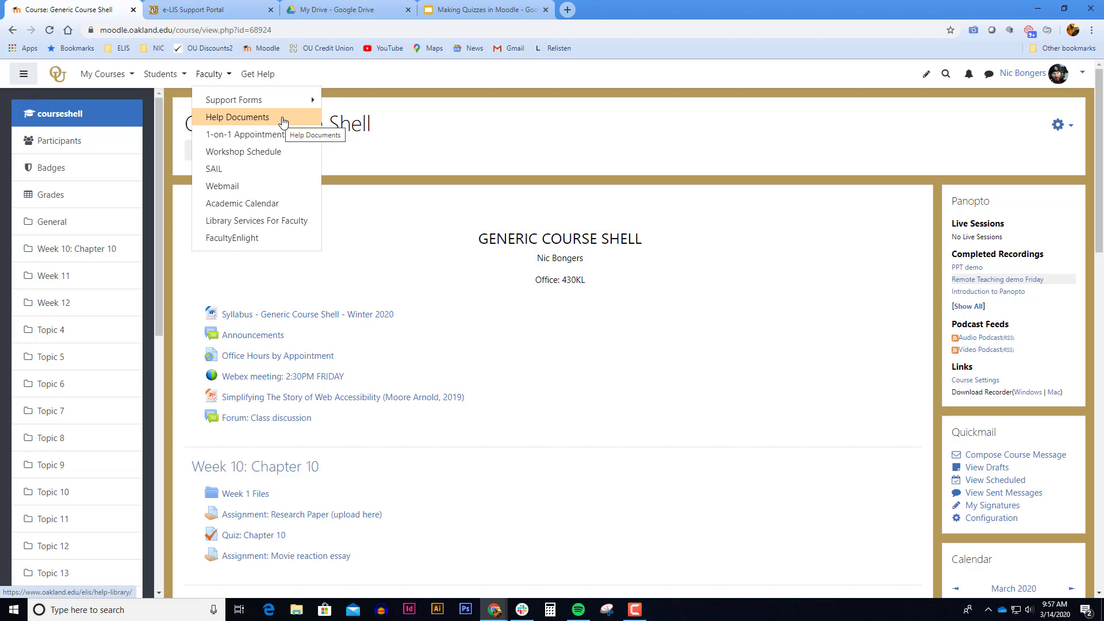
Open the Faculty Help Library and scroll down toward the Moodle: Quizzes guides
click(282, 118)
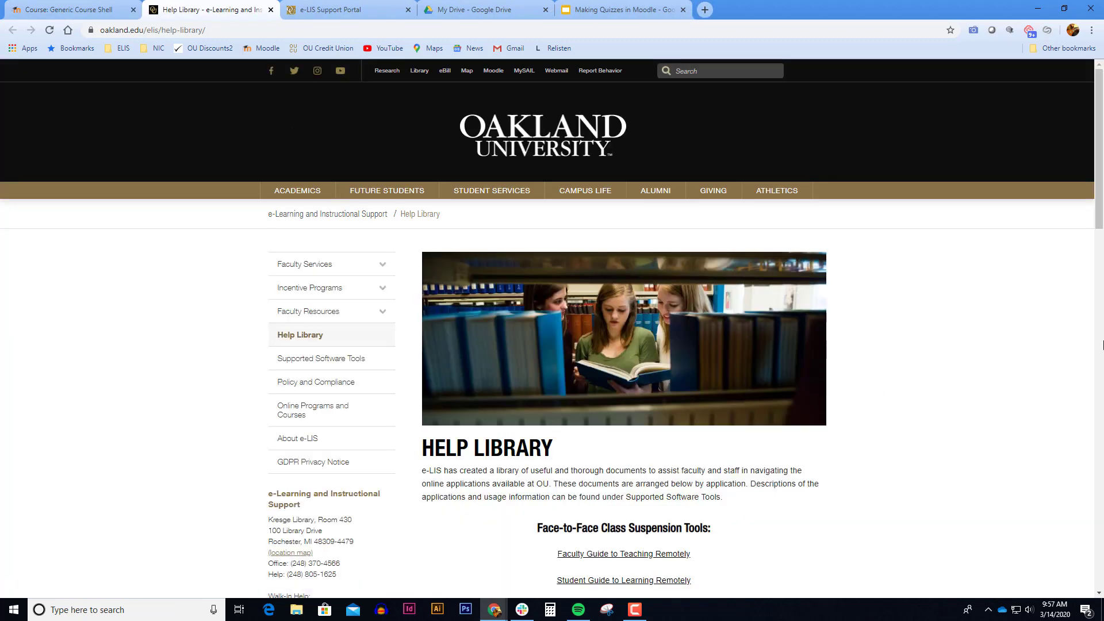
scroll(1102, 344, down, 15)
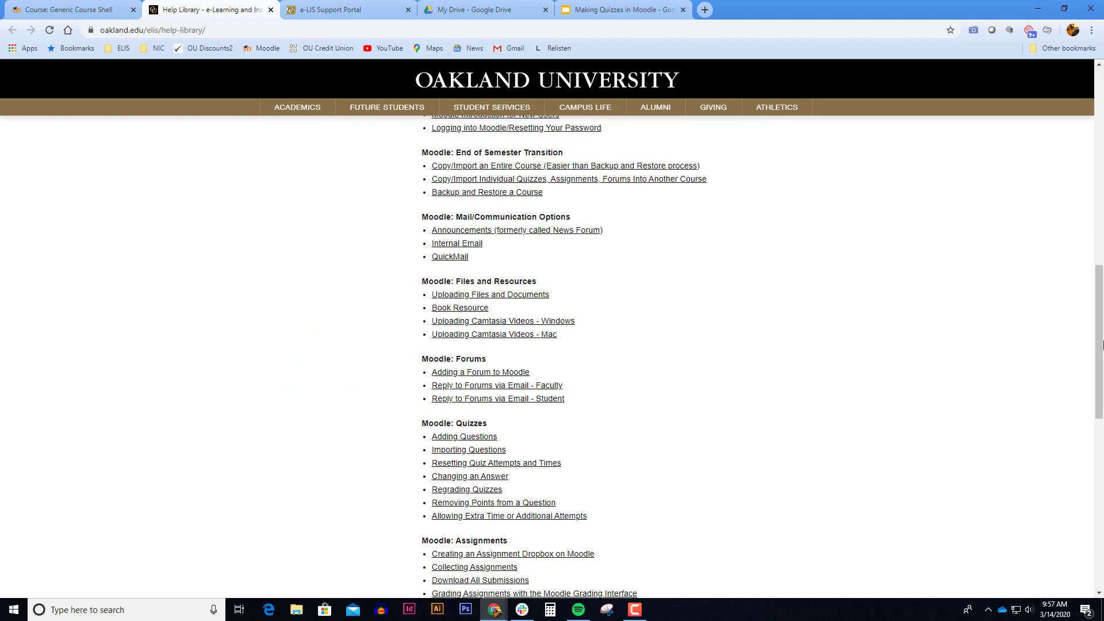